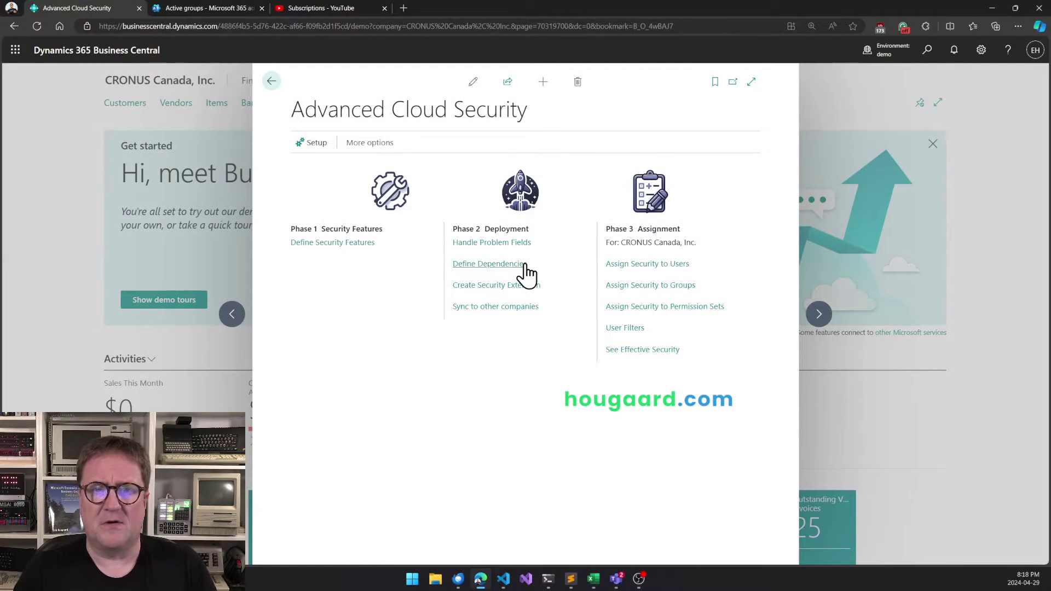
Step: Zoom the Advanced Cloud Security page to 125% in the browser
key("ctrl+plus")
key("ctrl+plus")
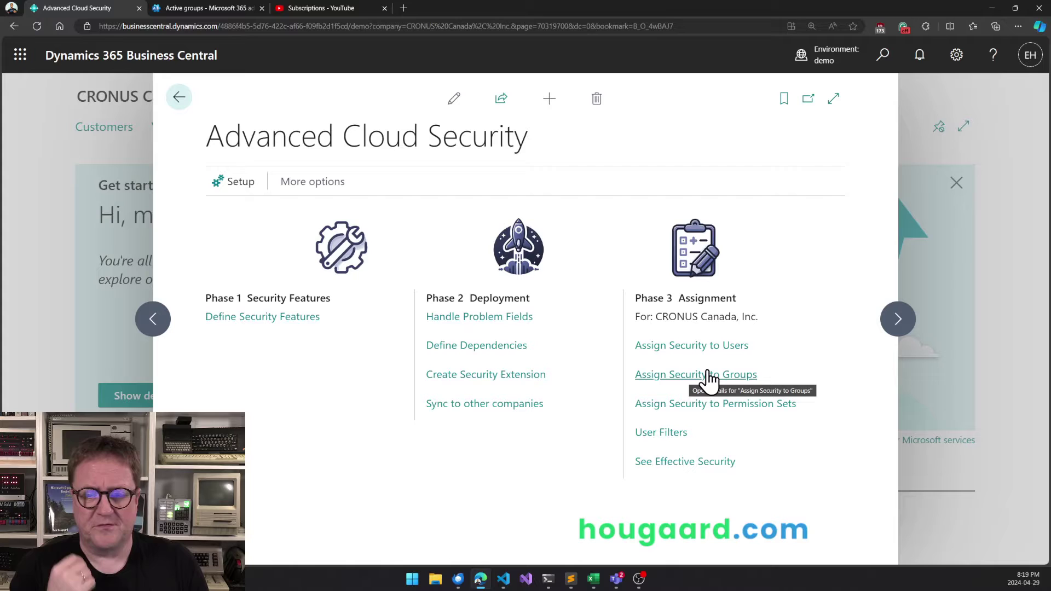
Step: Open the Security Groups list through the Tell Me search
left_click(710, 375)
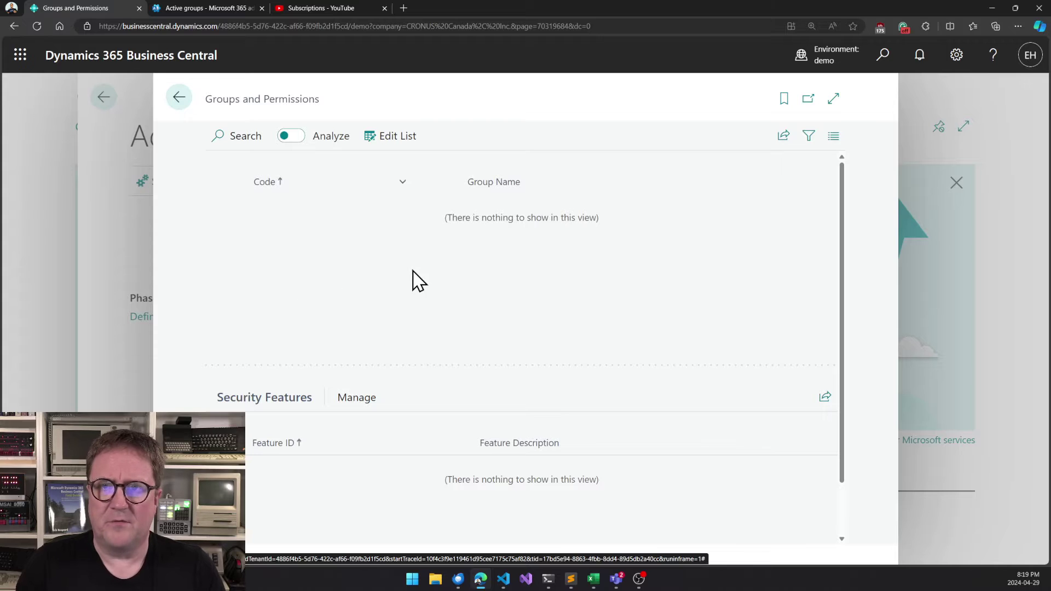
key("Escape")
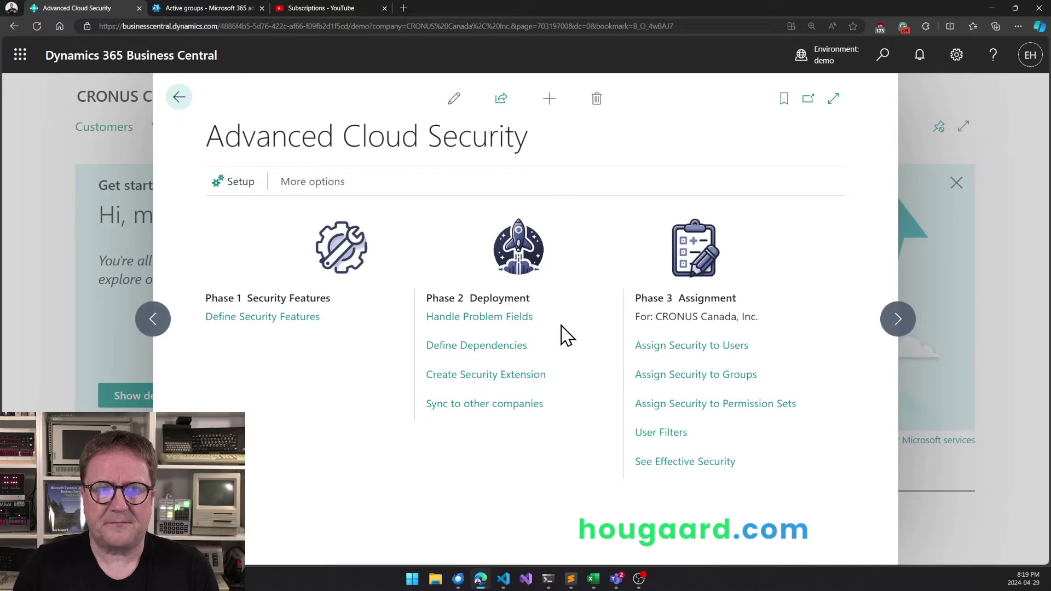
key("alt+q")
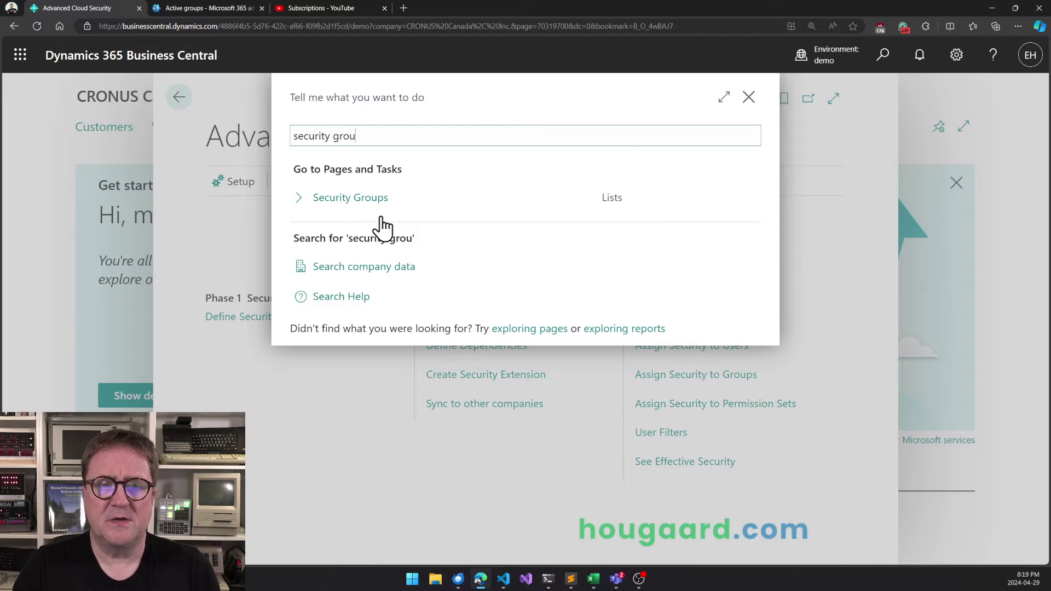
left_click(356, 198)
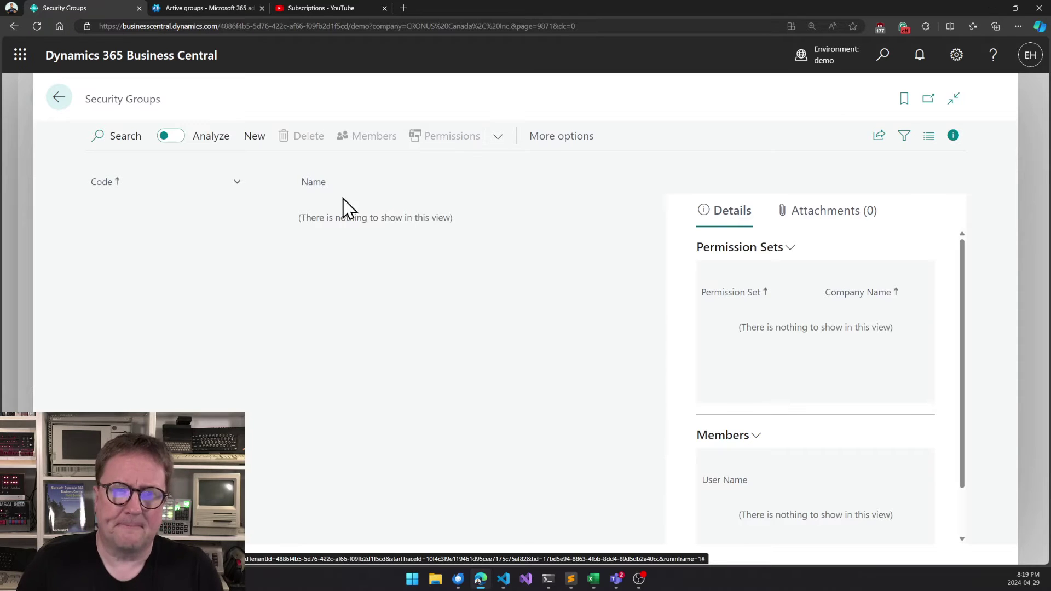
Step: Start a new security group and browse the Entra group lookup without choosing one
left_click(255, 139)
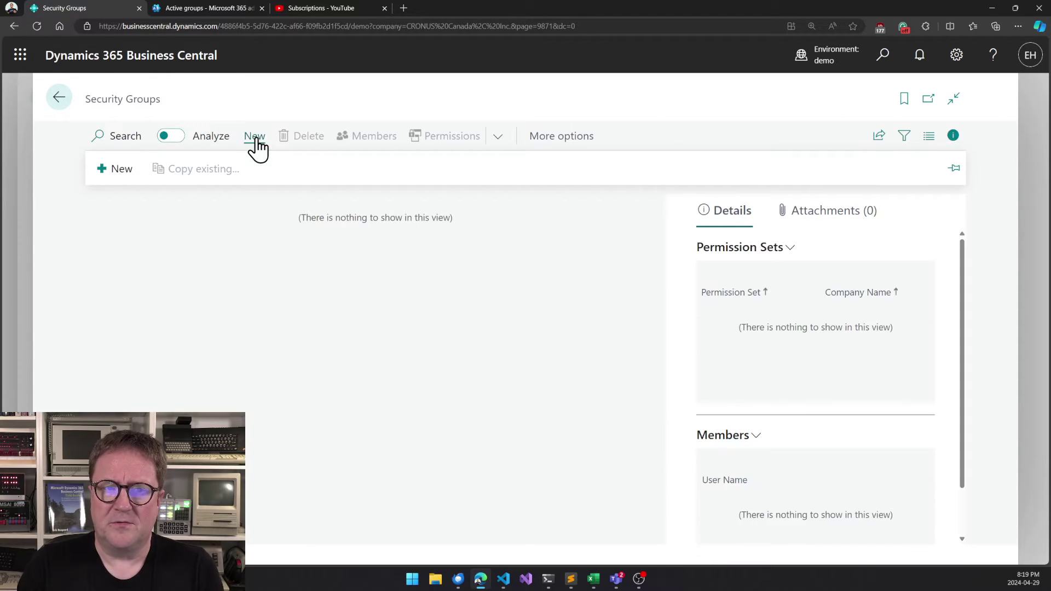
left_click(110, 171)
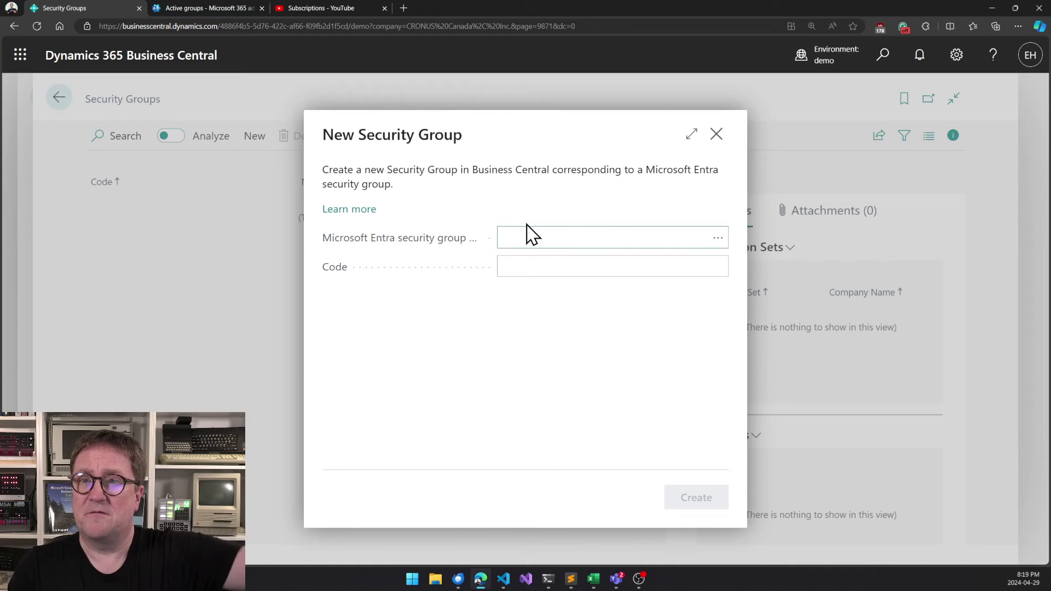
left_click(718, 239)
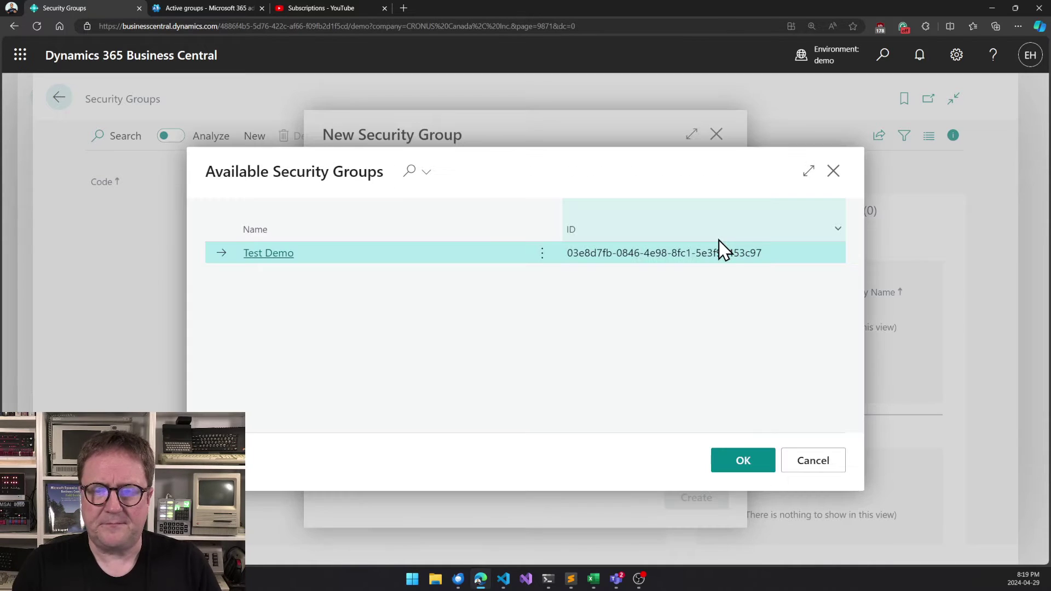
left_click(815, 462)
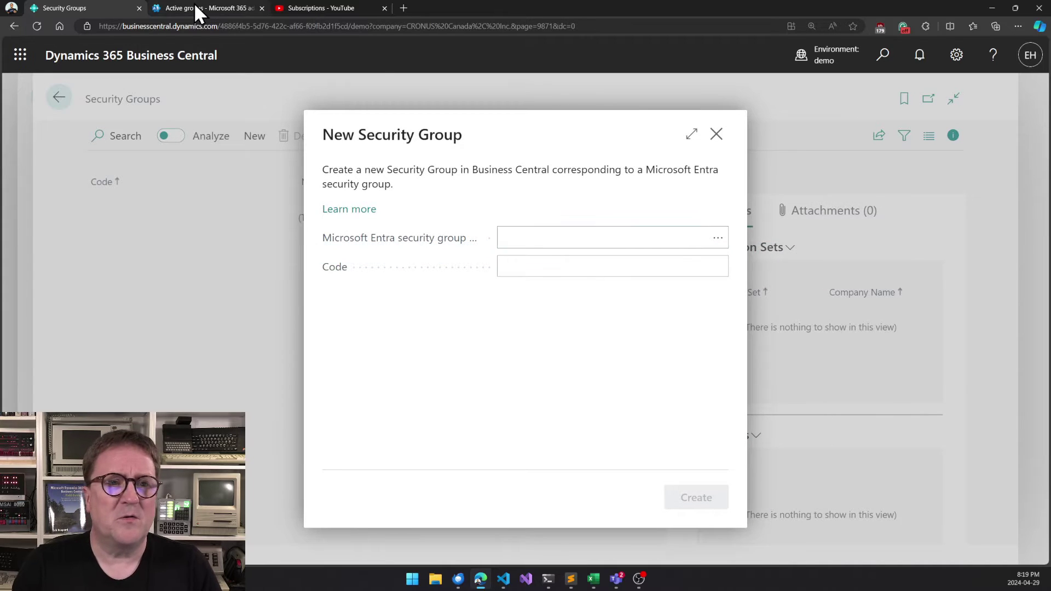
Step: Create a Microsoft 365 security group named 'ACS' in the admin center
left_click(195, 6)
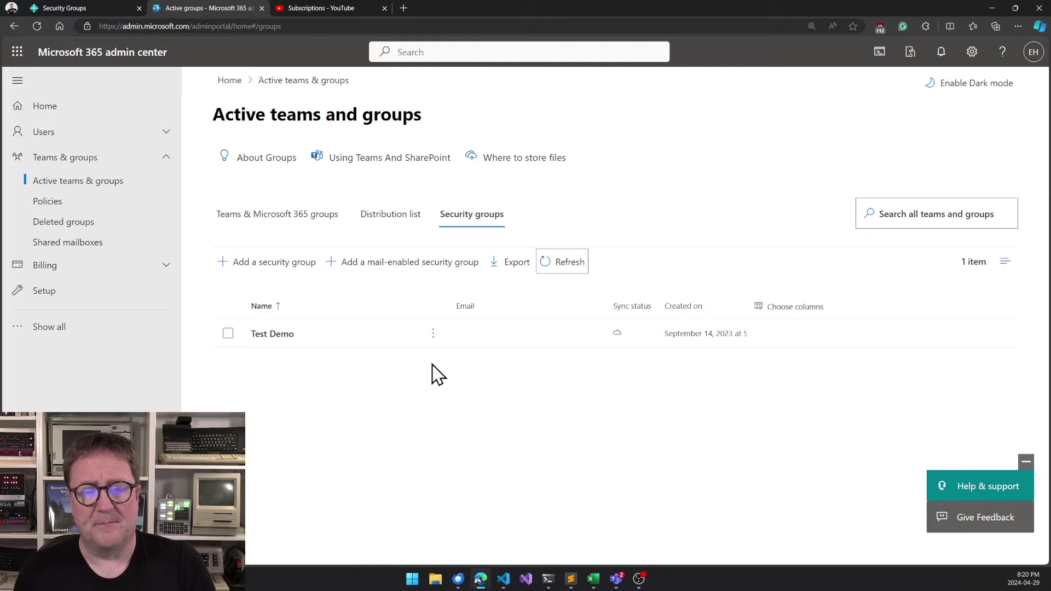
left_click(279, 267)
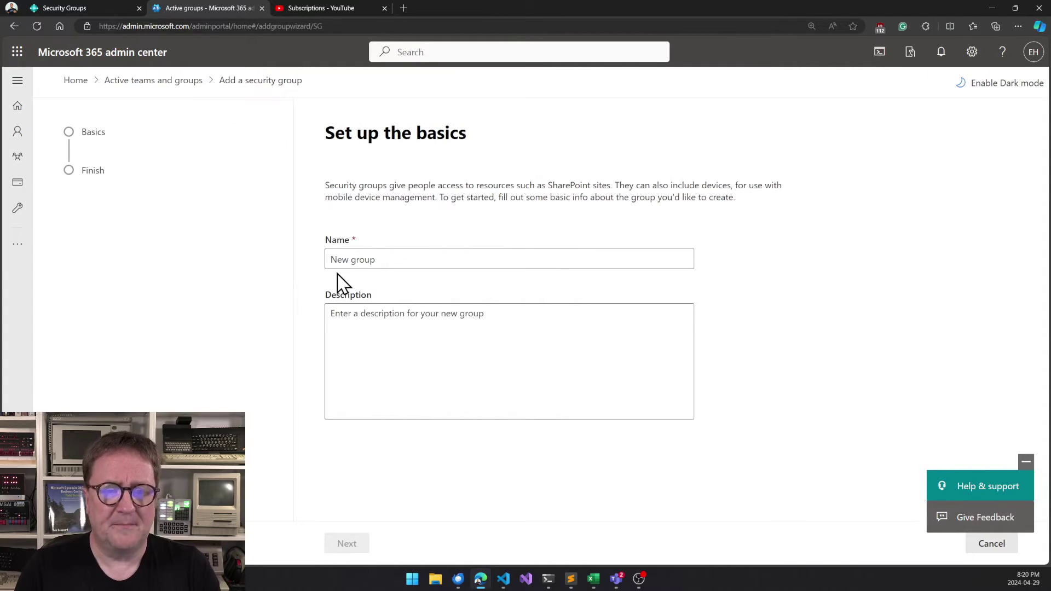
left_click(381, 261)
type("ACS")
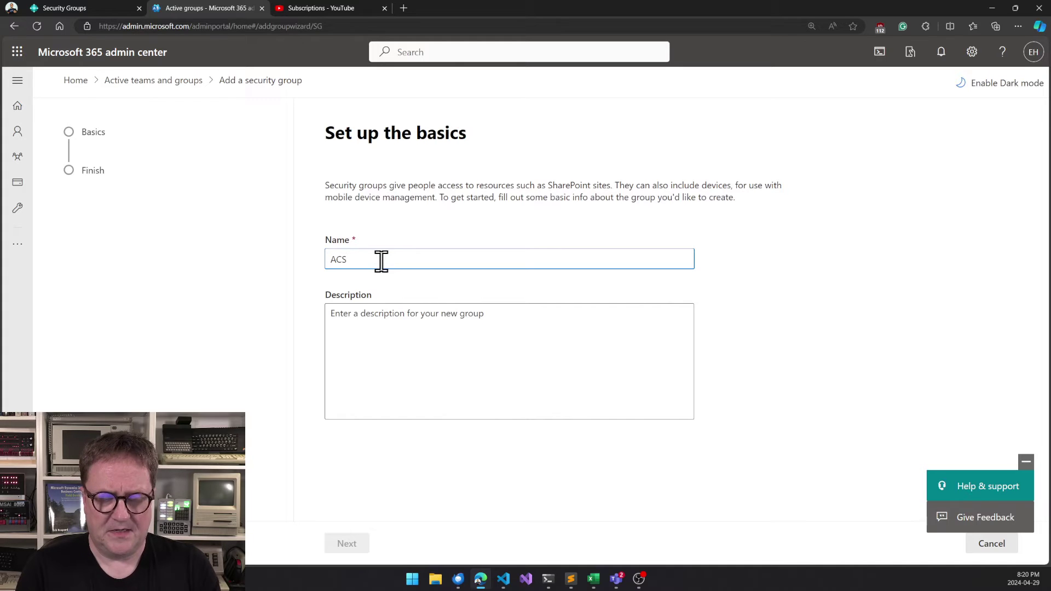
left_click(449, 387)
left_click(347, 544)
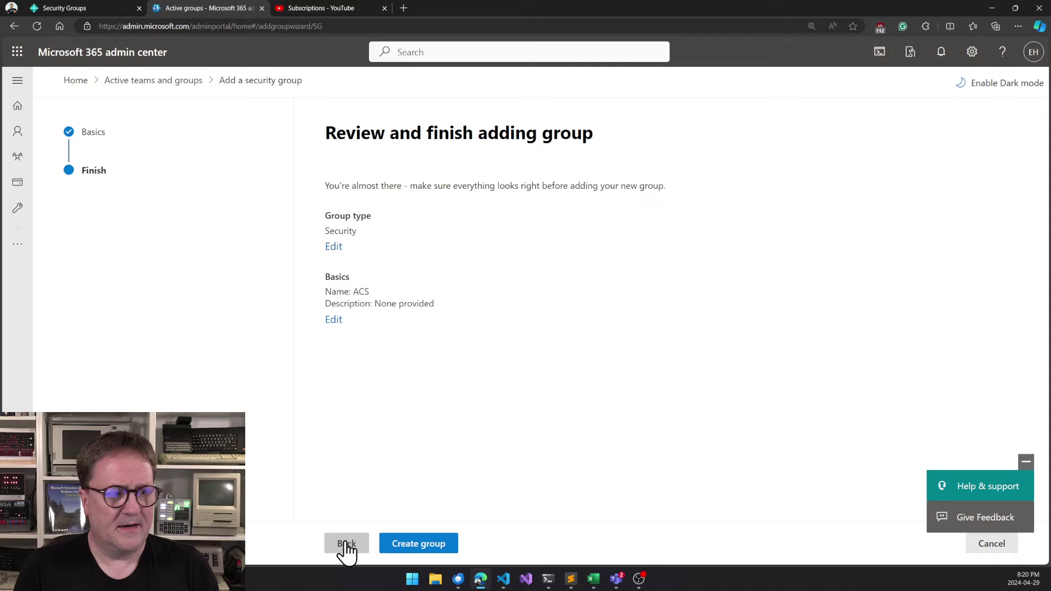
left_click(422, 544)
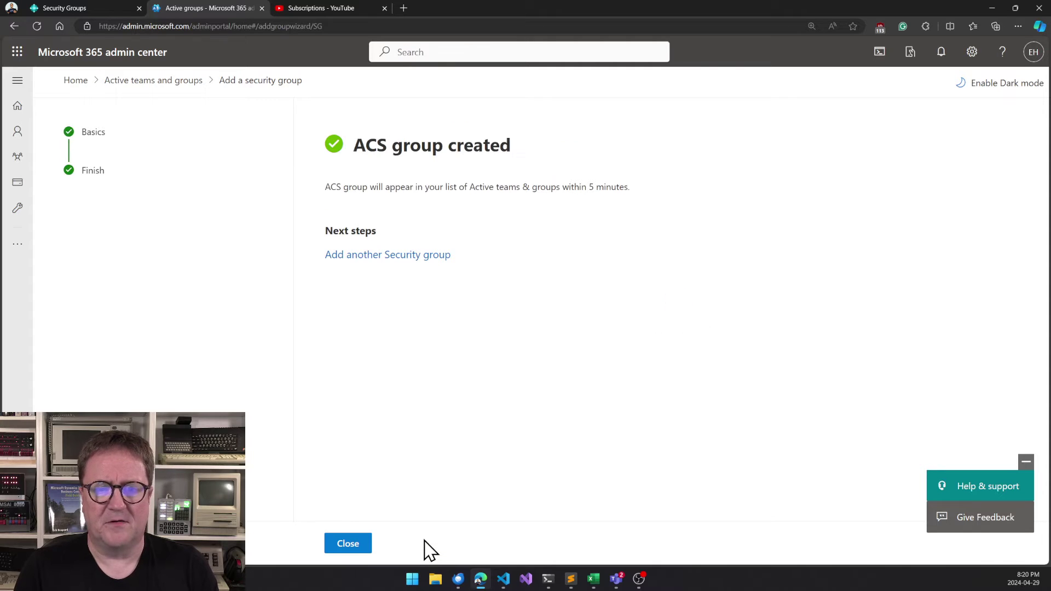
left_click(350, 544)
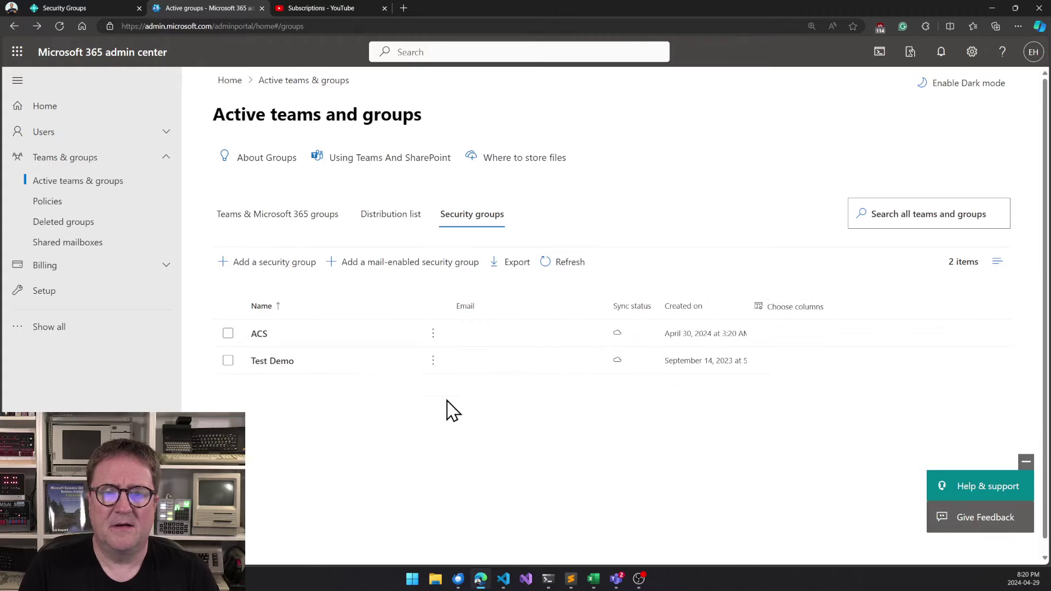
Step: Inspect the Test Demo group's actions and details, then close them
left_click(433, 361)
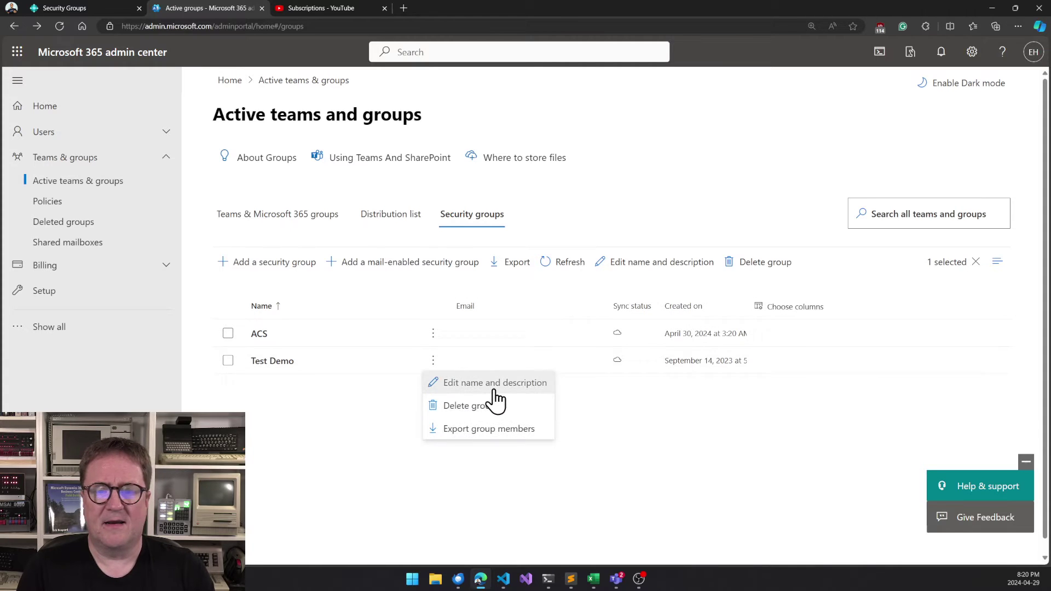
key("Escape")
left_click(432, 360)
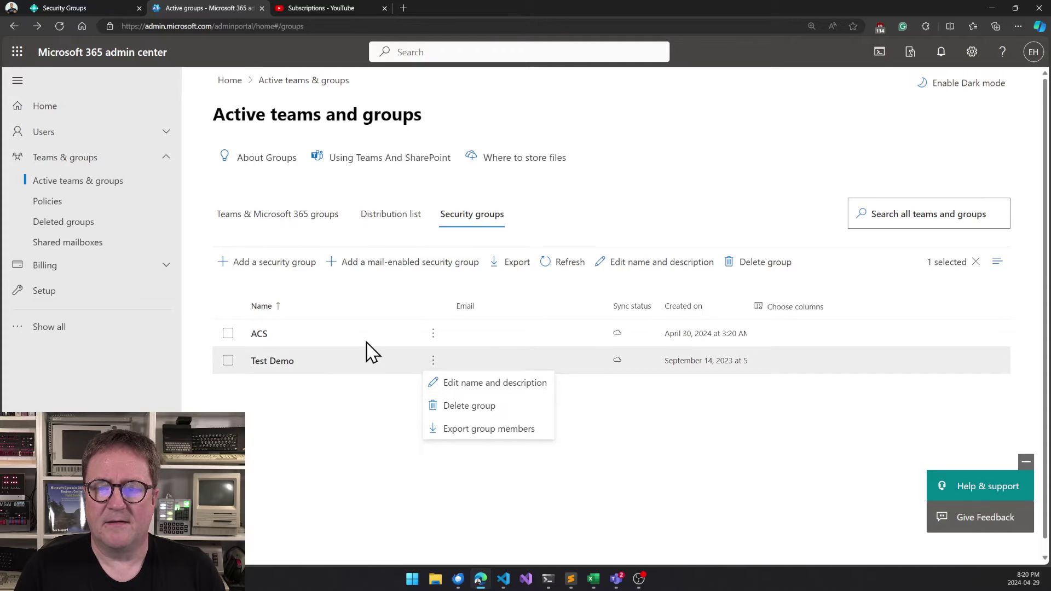
left_click(265, 362)
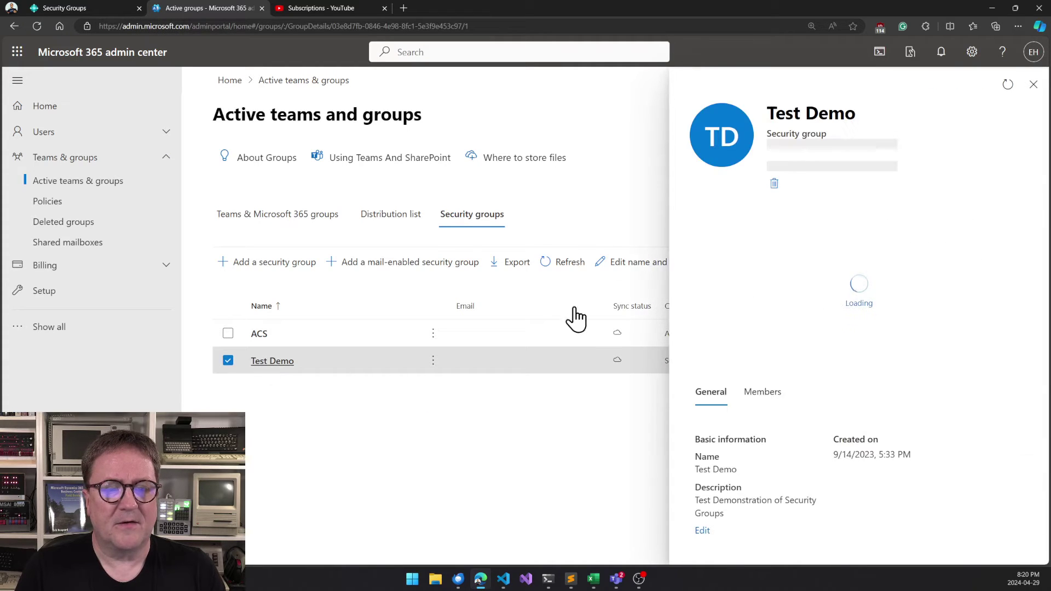
left_click(1032, 85)
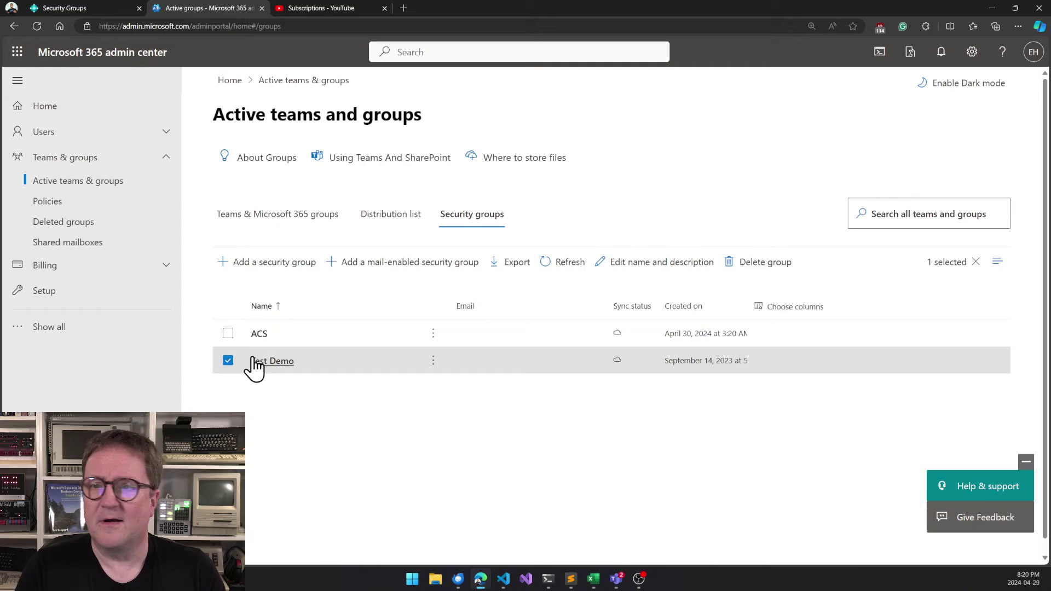
Step: Add the selected user to the ACS group's members
left_click(259, 335)
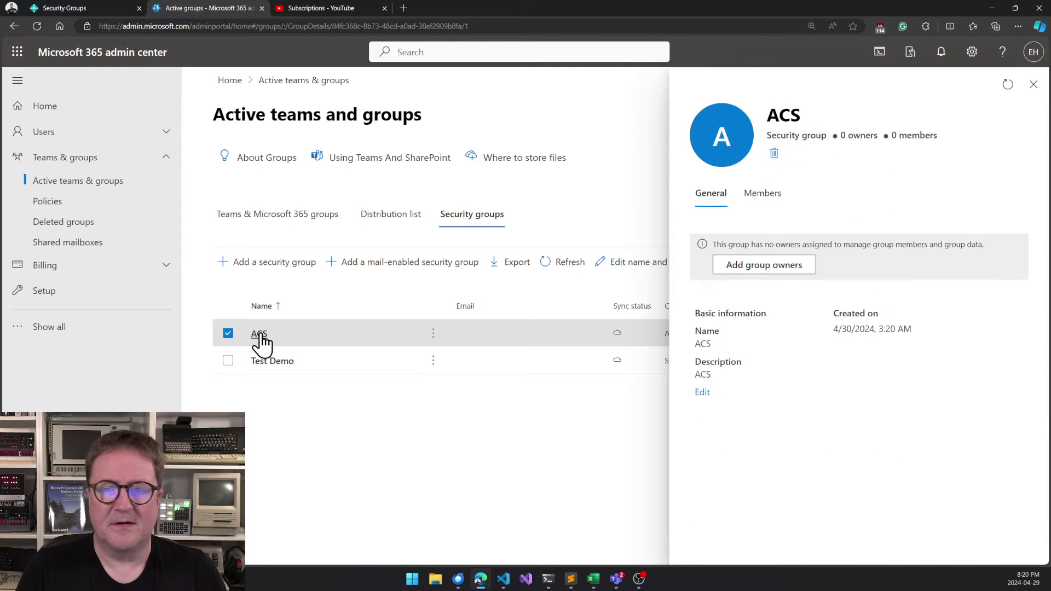
left_click(763, 198)
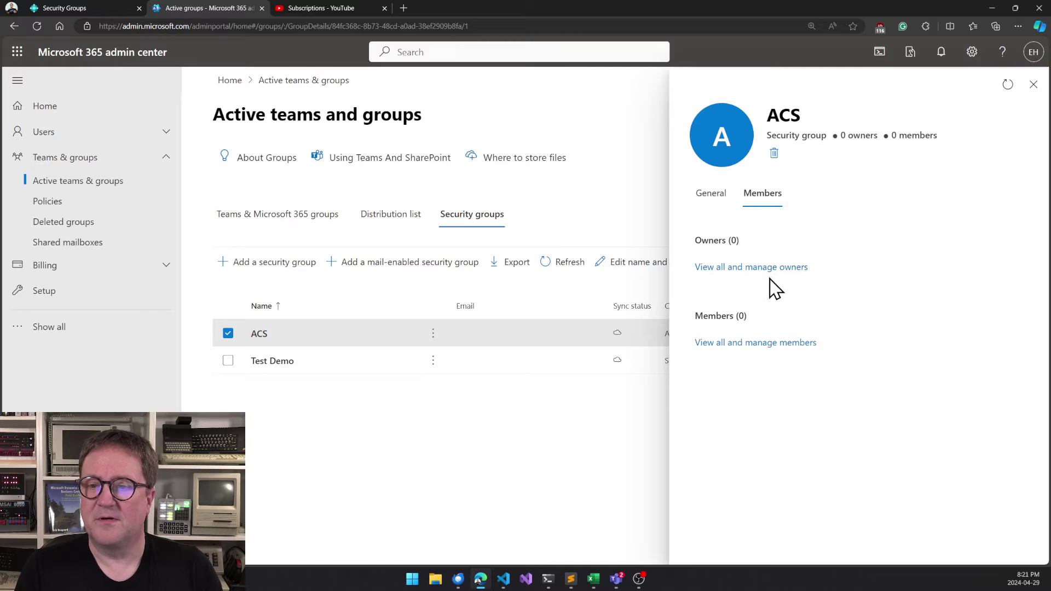
left_click(742, 345)
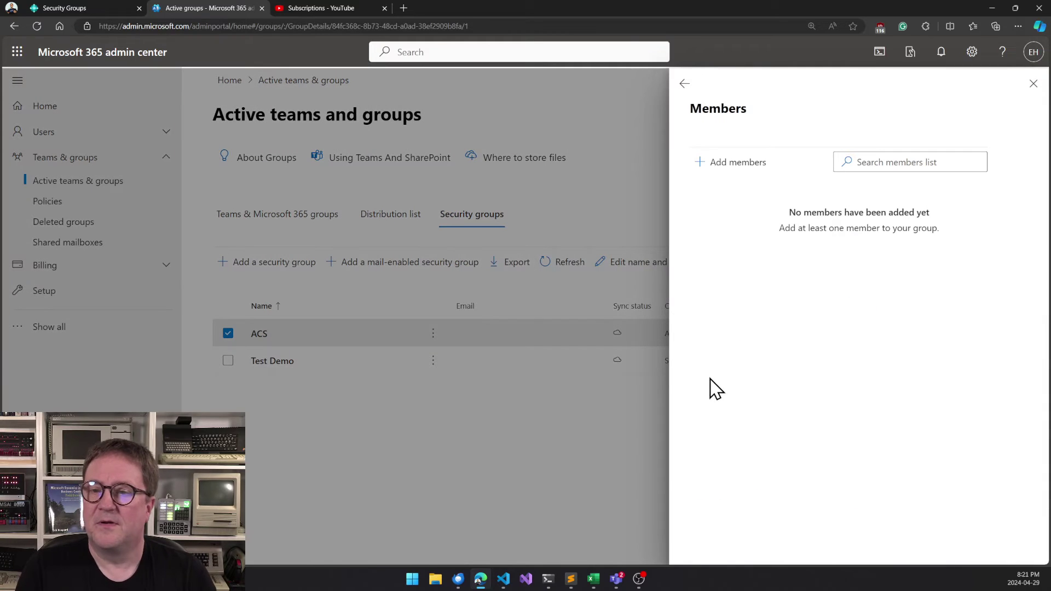
left_click(733, 163)
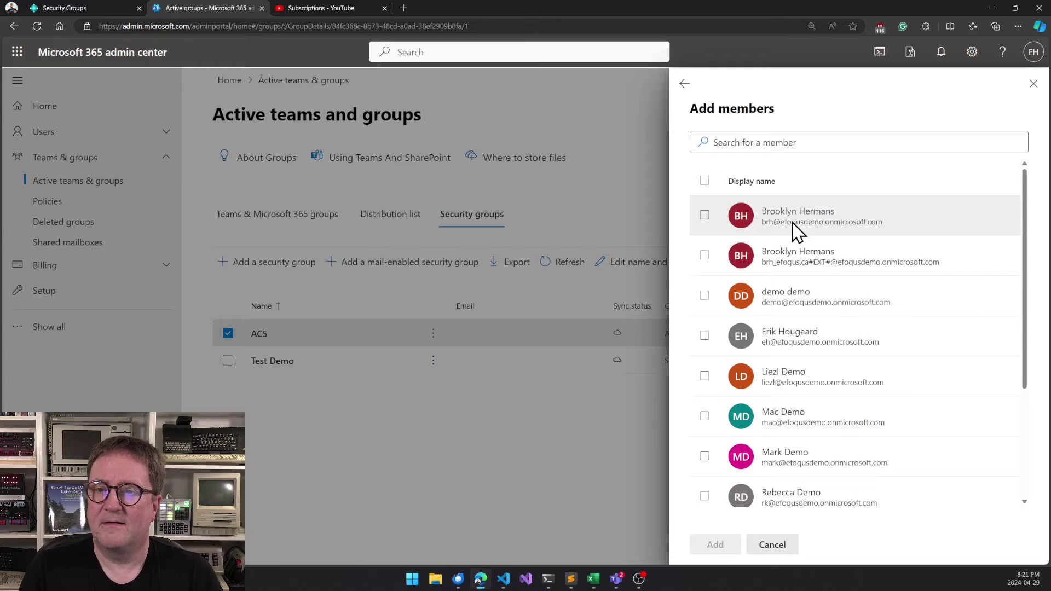
scroll(837, 377, "down", 1)
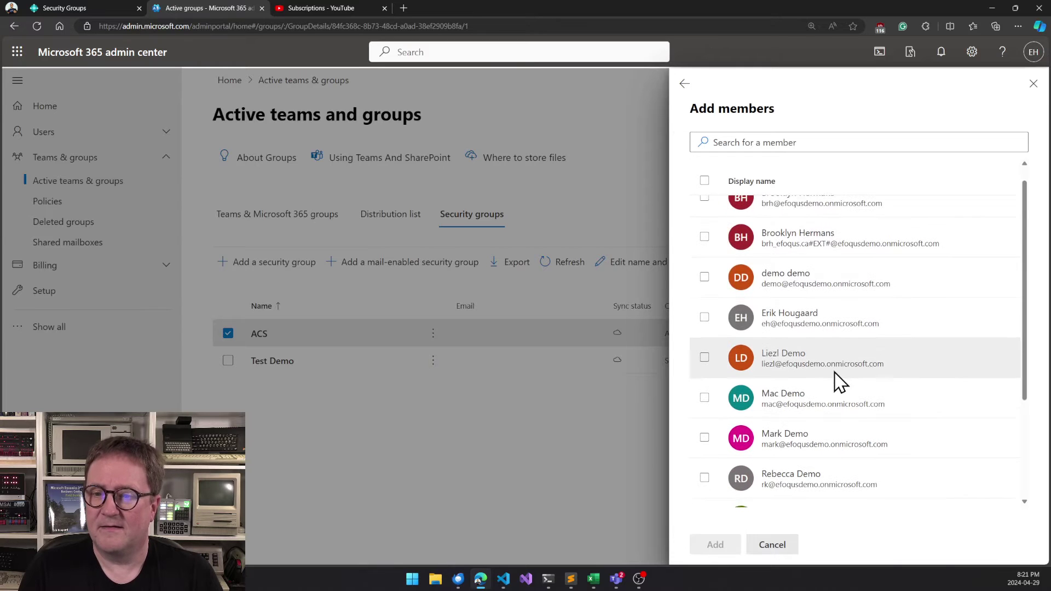
left_click(704, 316)
left_click(724, 545)
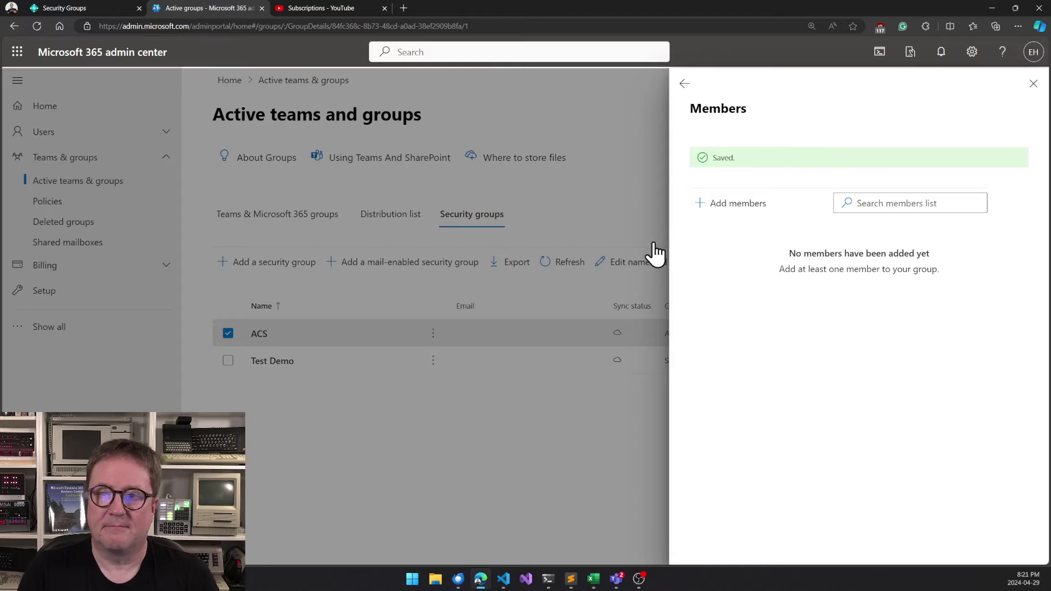
left_click(1032, 83)
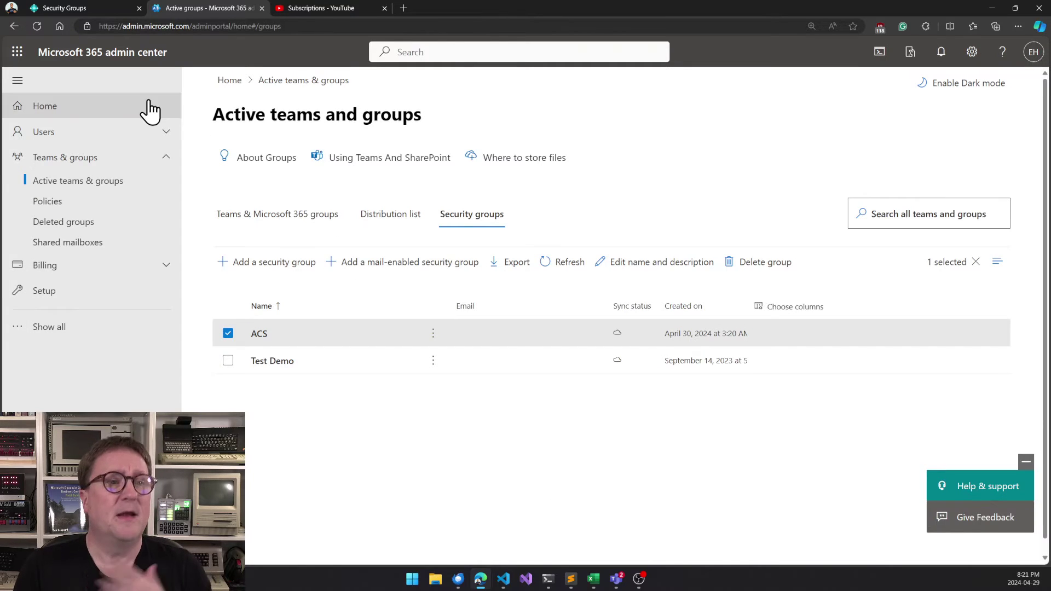
Step: Link the new Business Central security group to the ACS Entra group with code ACS and create it
left_click(80, 6)
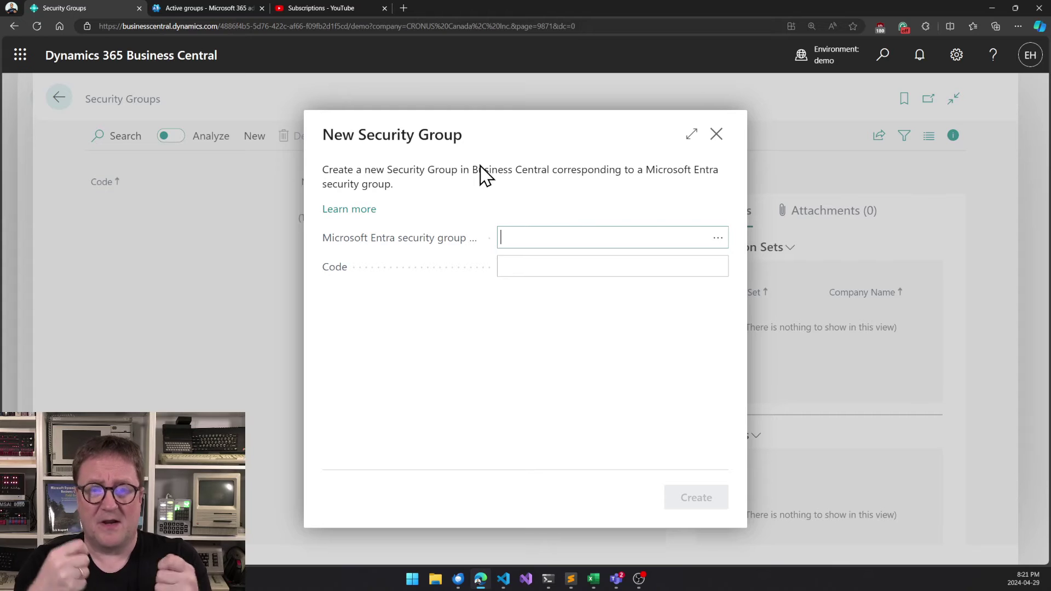
left_click(717, 238)
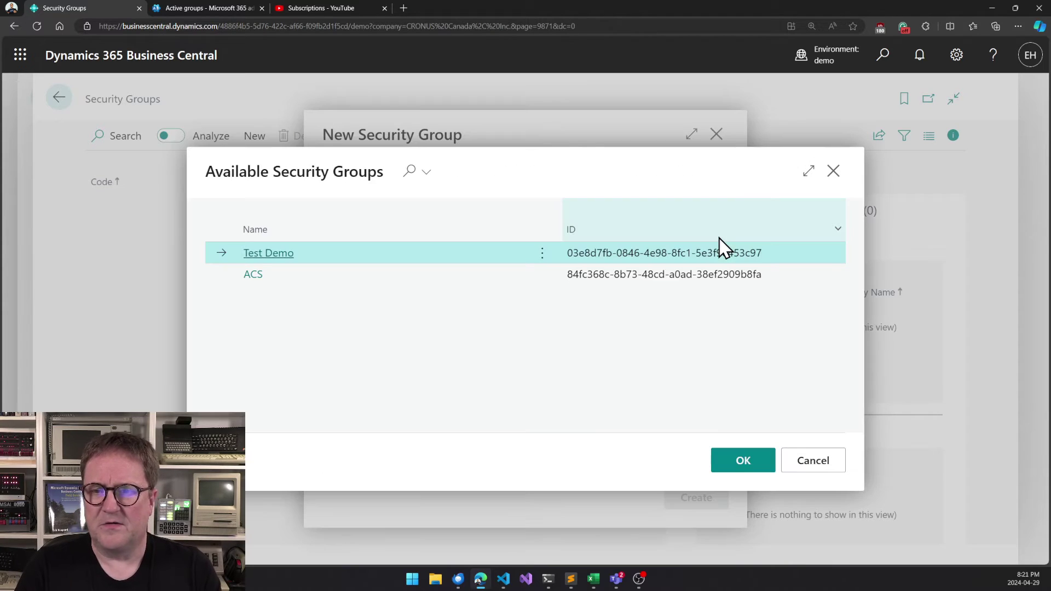
left_click(253, 275)
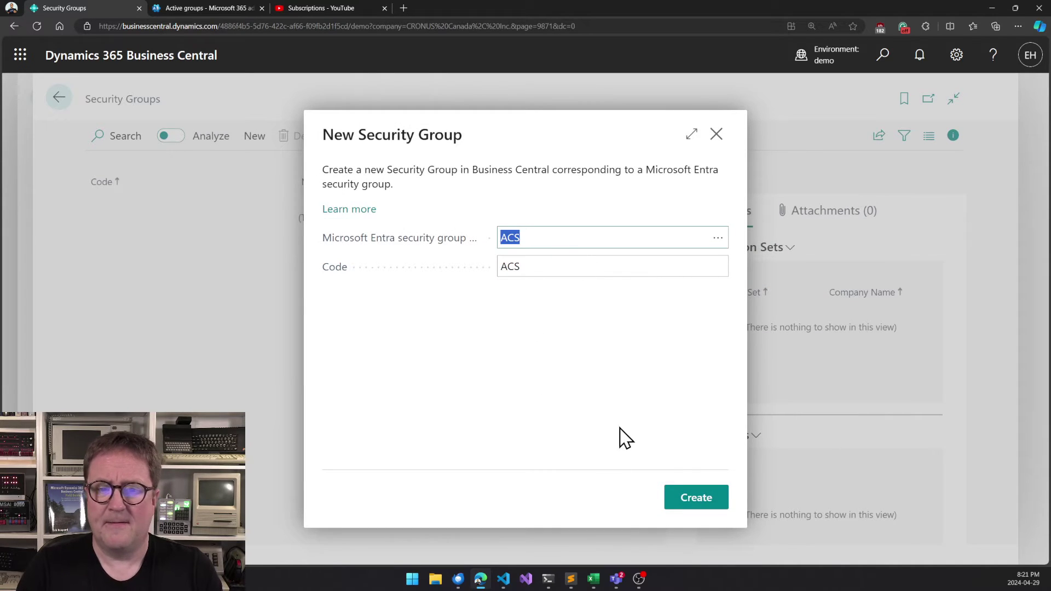
left_click(700, 499)
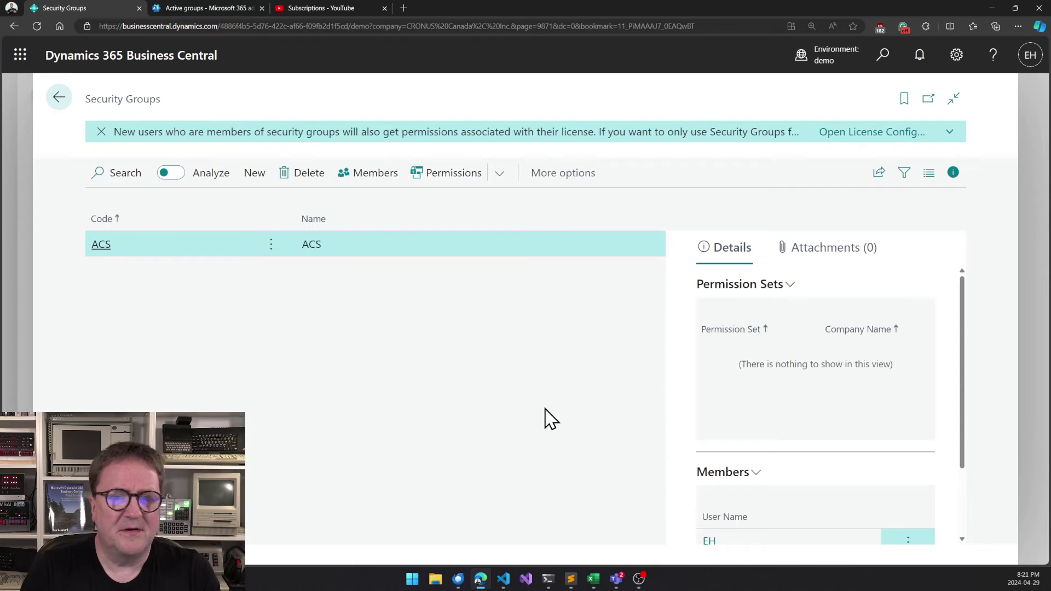
scroll(776, 446, "down", 2)
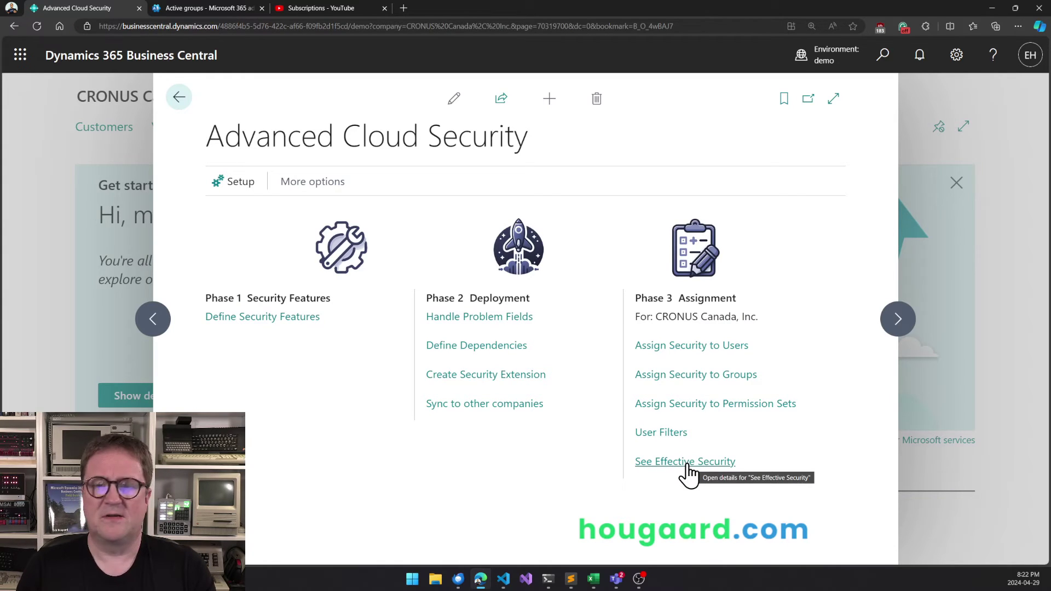
left_click(687, 463)
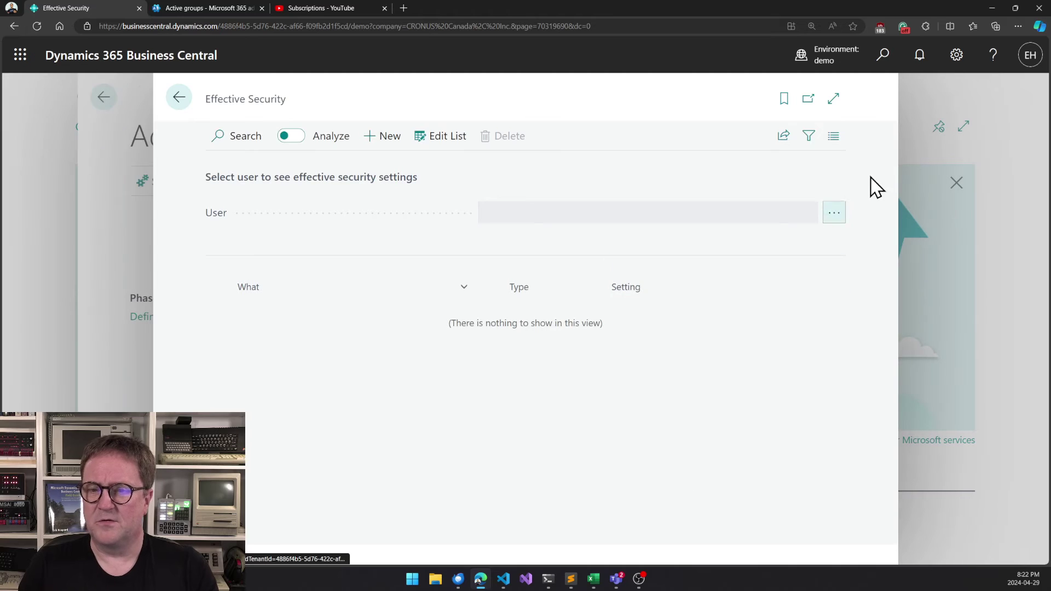
left_click(838, 219)
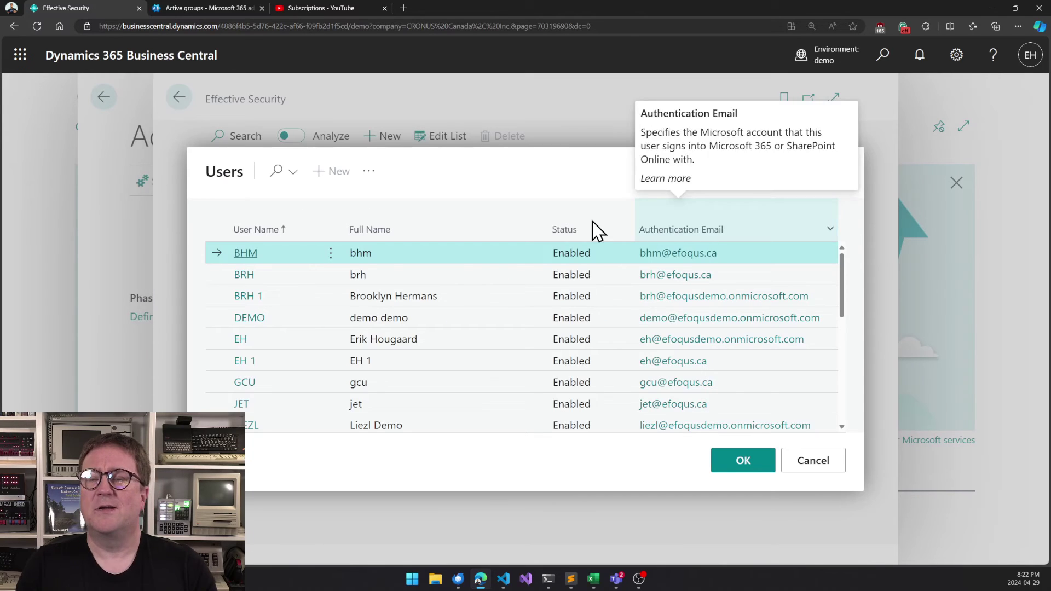
left_click(255, 340)
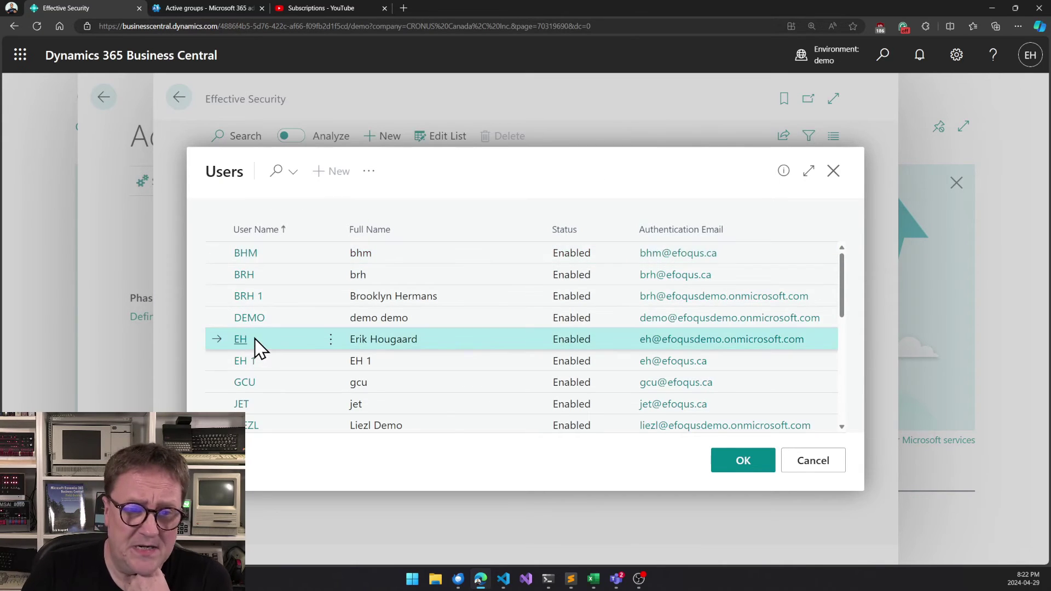
left_click(727, 471)
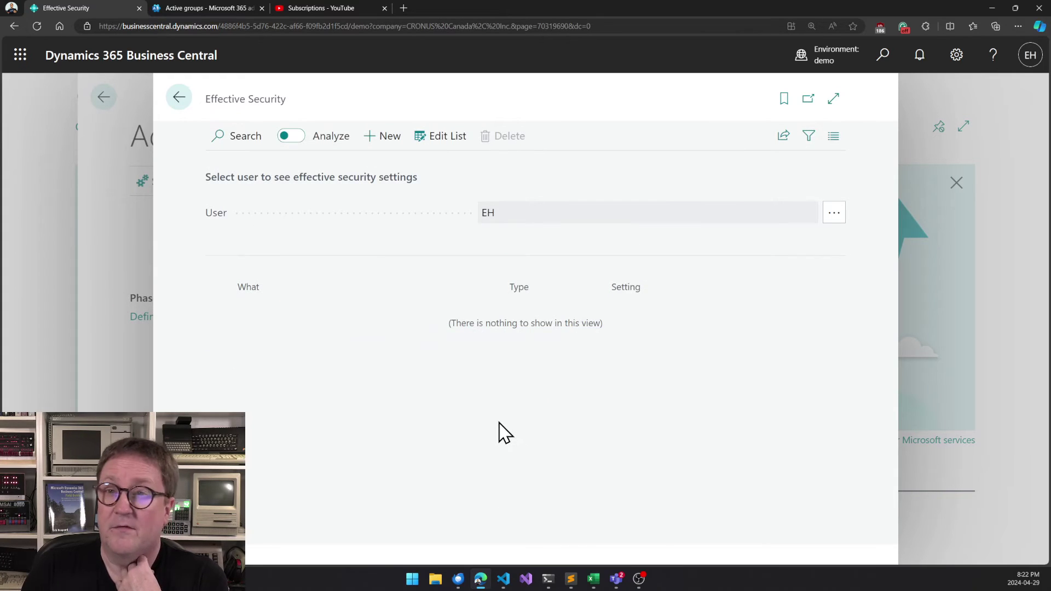
key("Escape")
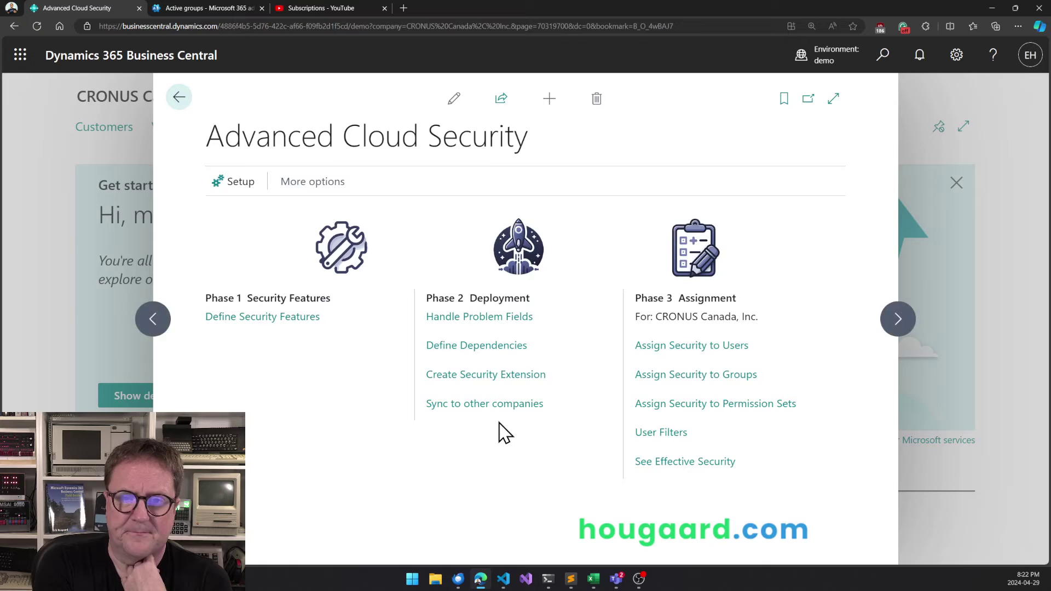
Step: Assign the CUSTOMER security feature to the ACS group under Assign Security to Groups
left_click(715, 378)
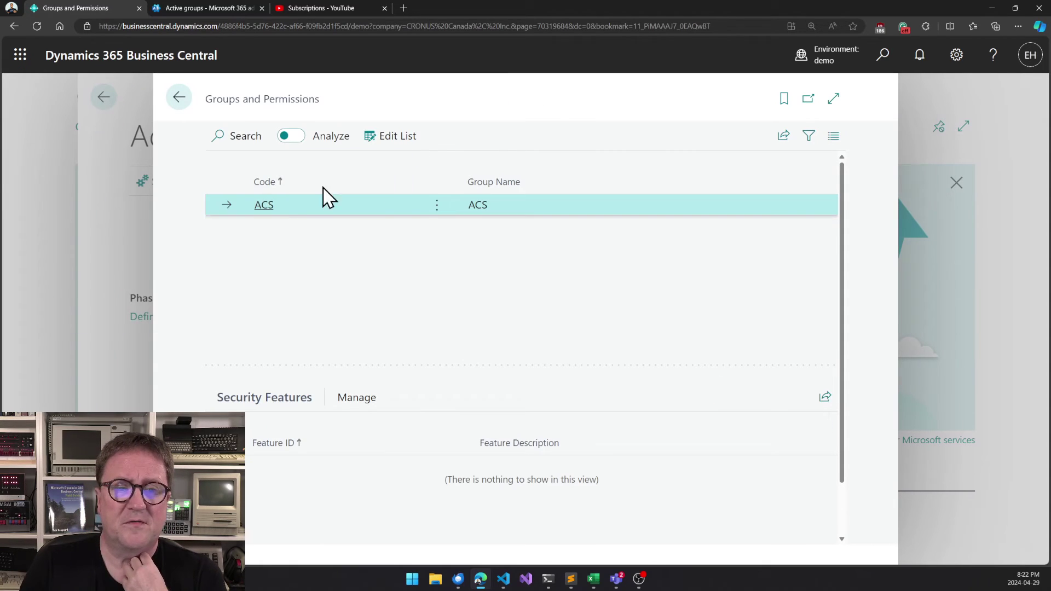
left_click(401, 140)
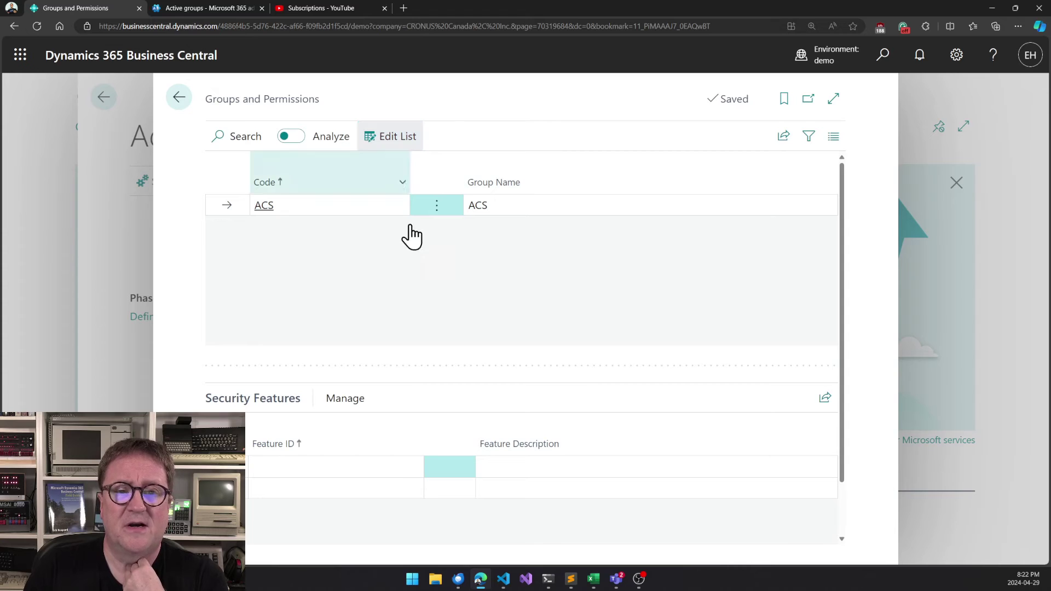
left_click(358, 469)
type("c")
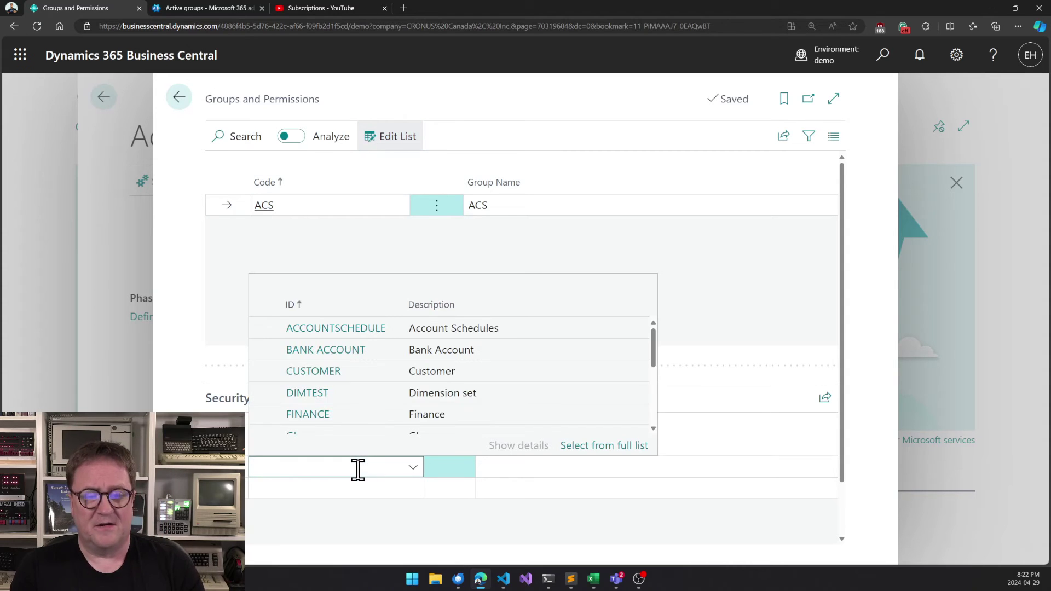
type("ustomer")
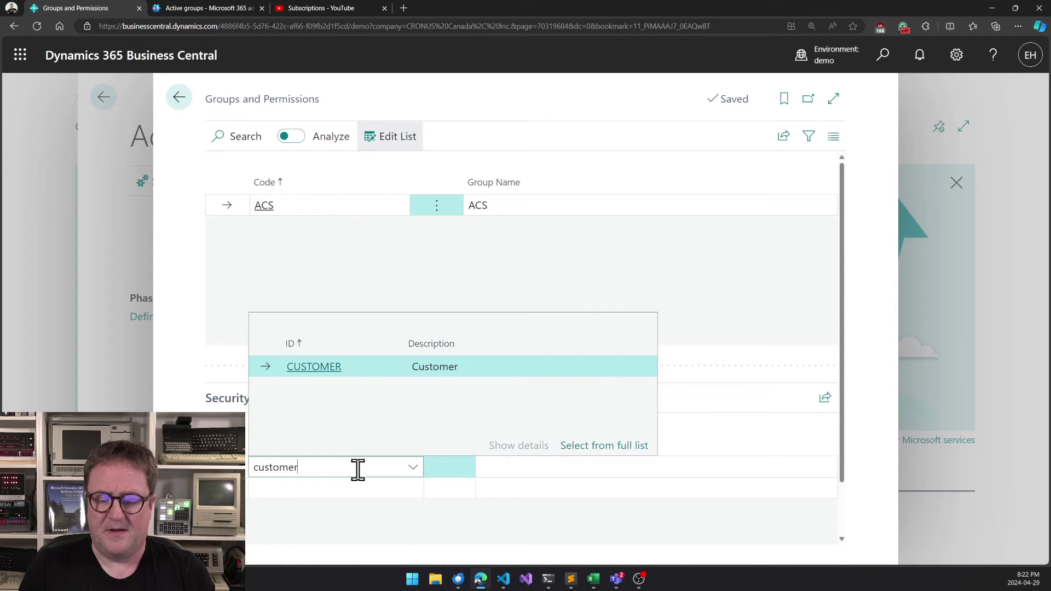
key("Return")
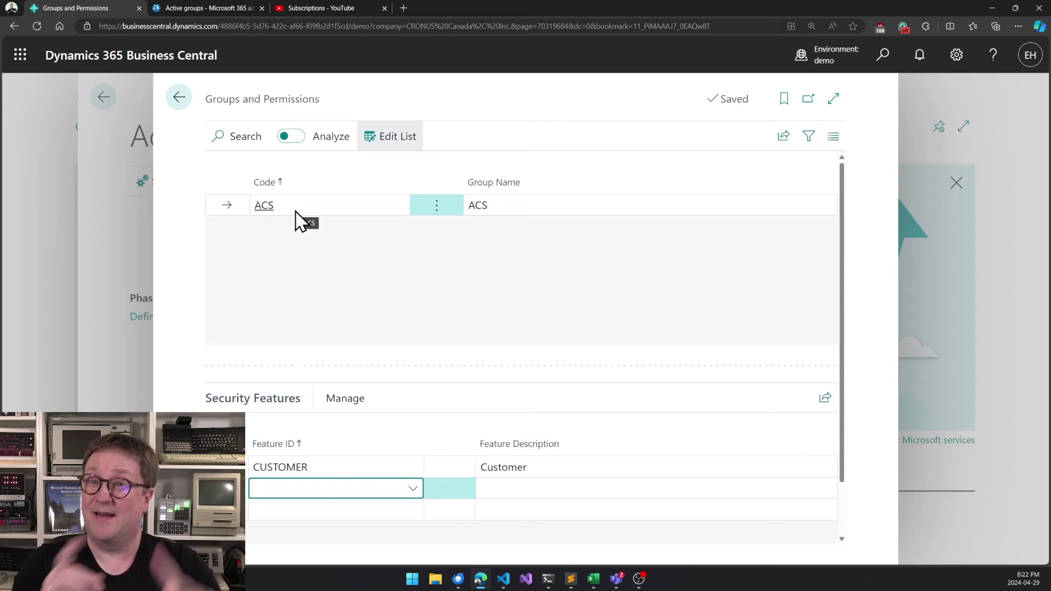
left_click(219, 10)
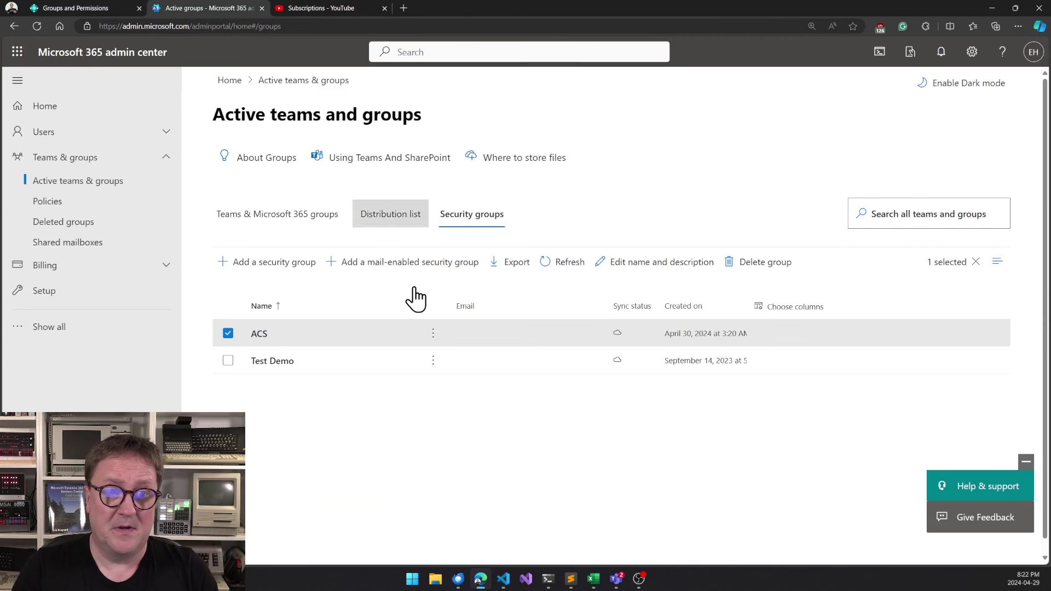
left_click(74, 8)
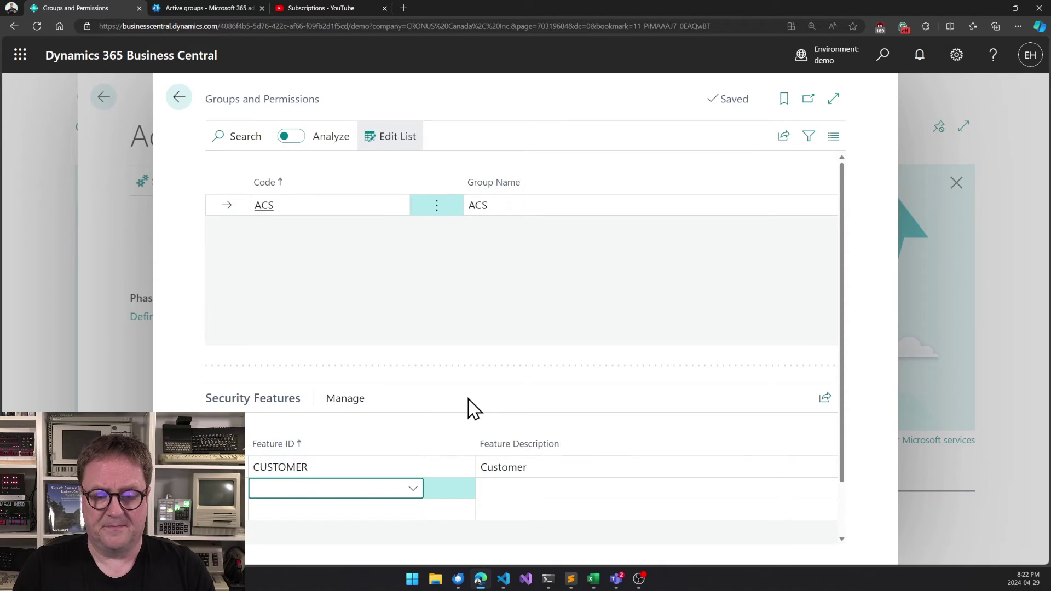
Step: Show Effective Security for the chosen user
key("Escape")
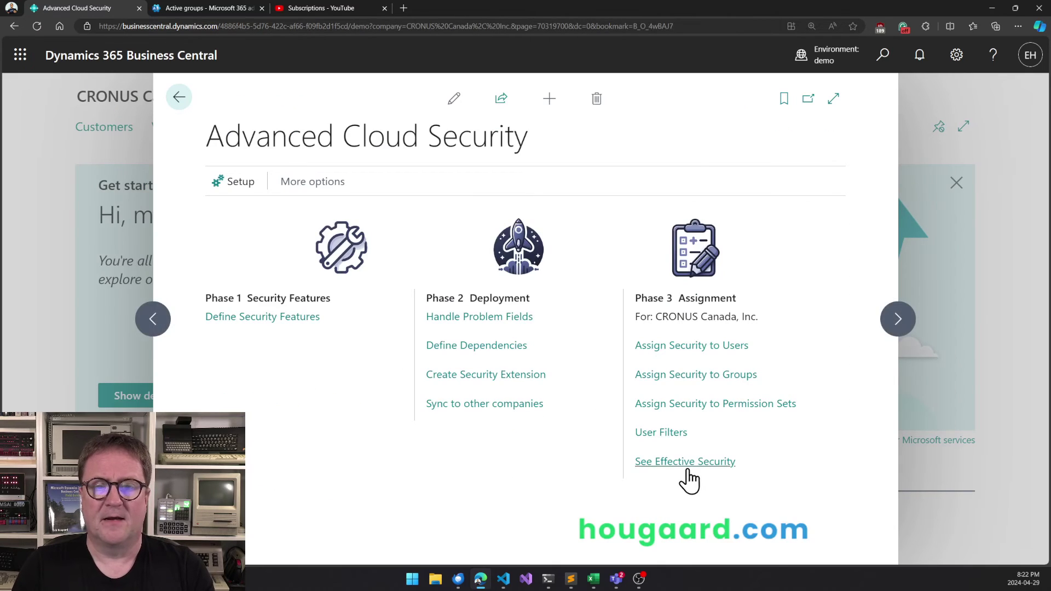
left_click(688, 466)
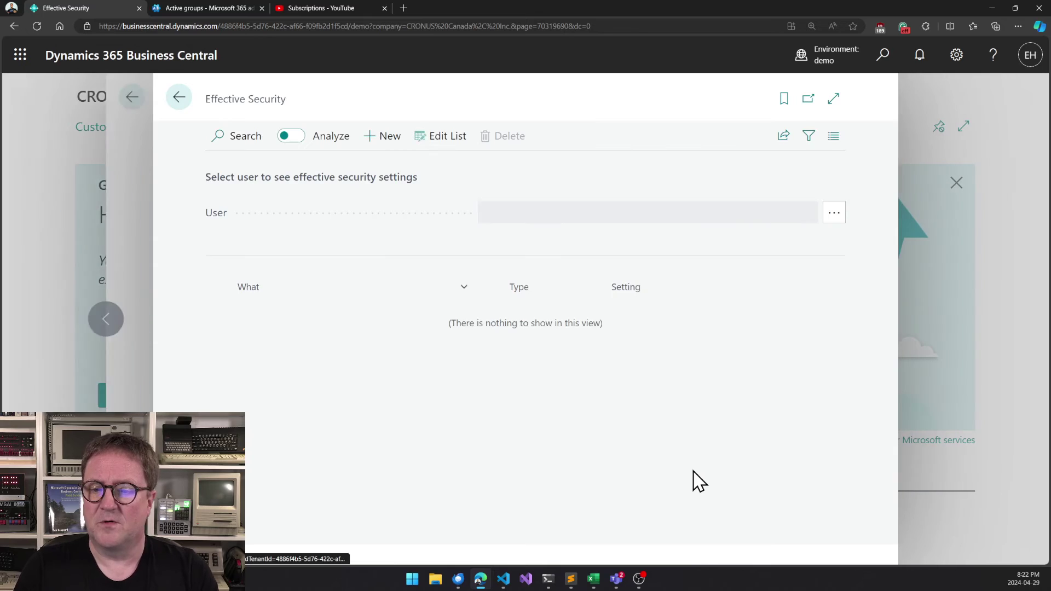
left_click(834, 212)
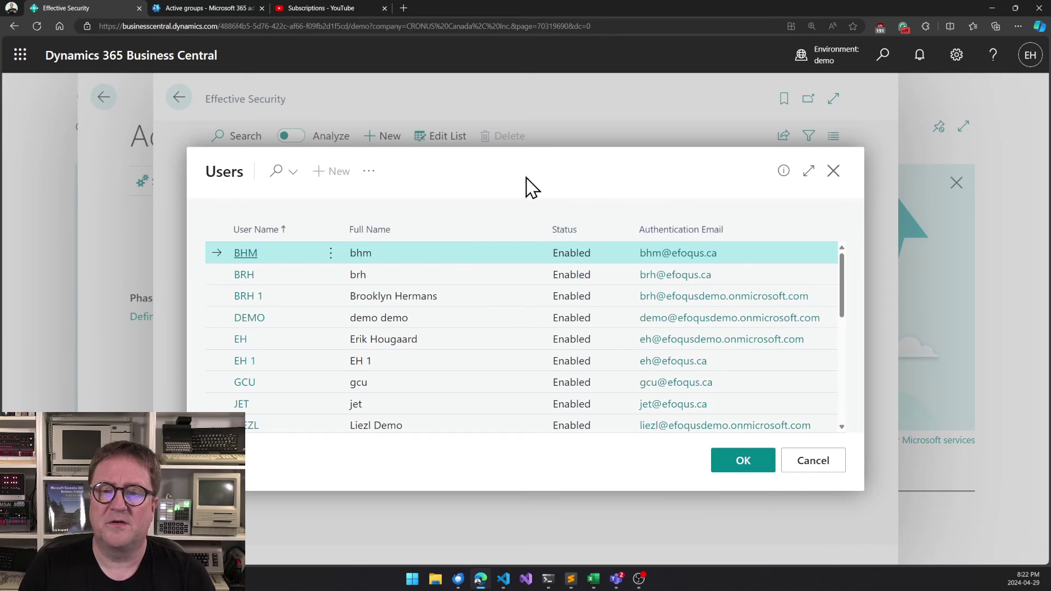
left_click(304, 323)
left_click(290, 340)
left_click(756, 468)
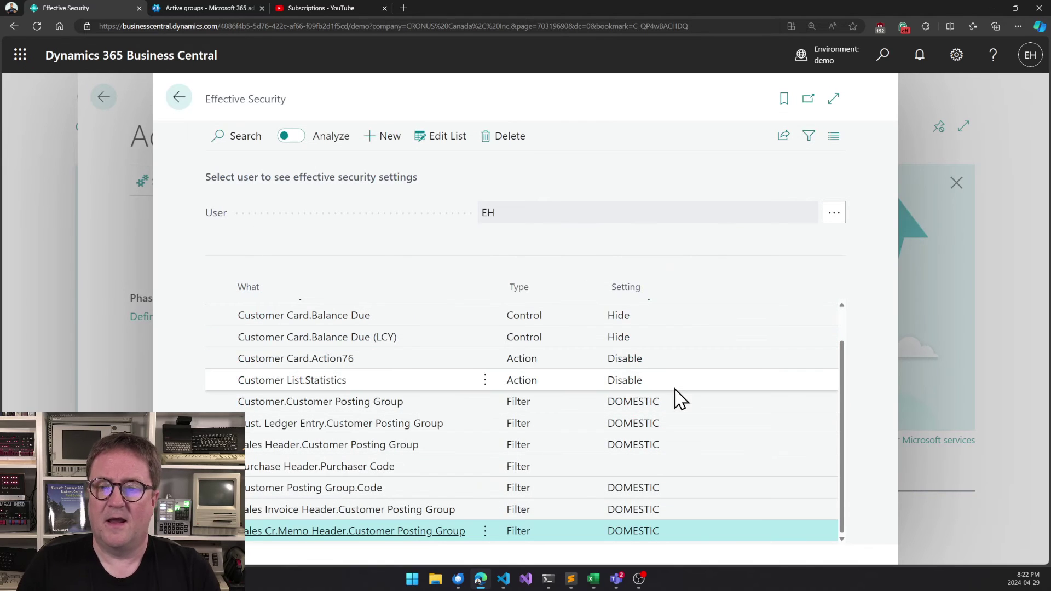
Step: Review the customer field restrictions and DOMESTIC filters, then search for 'cus'
scroll(679, 398, "up", 1)
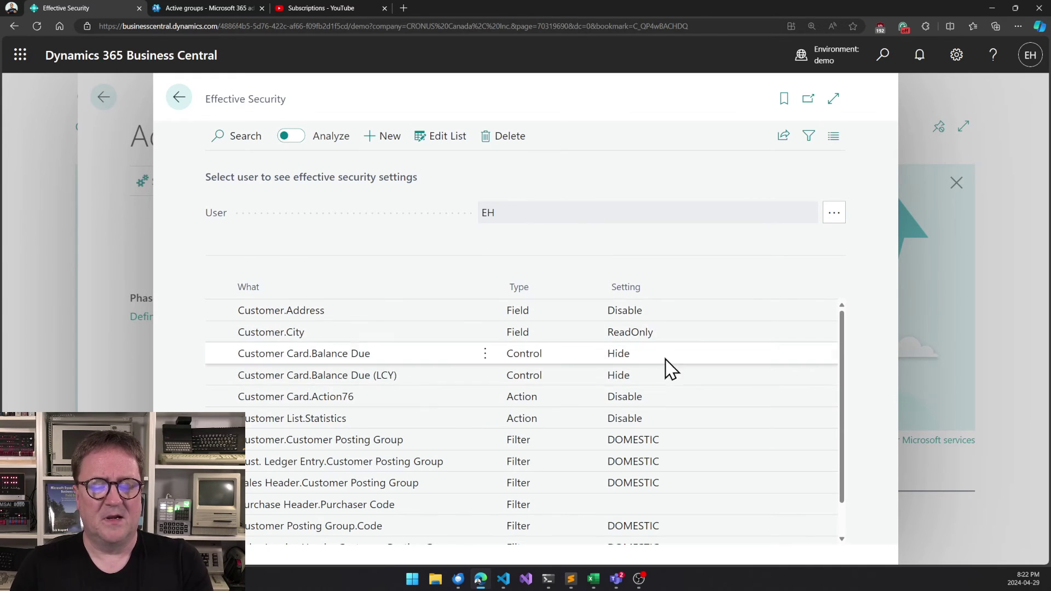
scroll(629, 386, "down", 1)
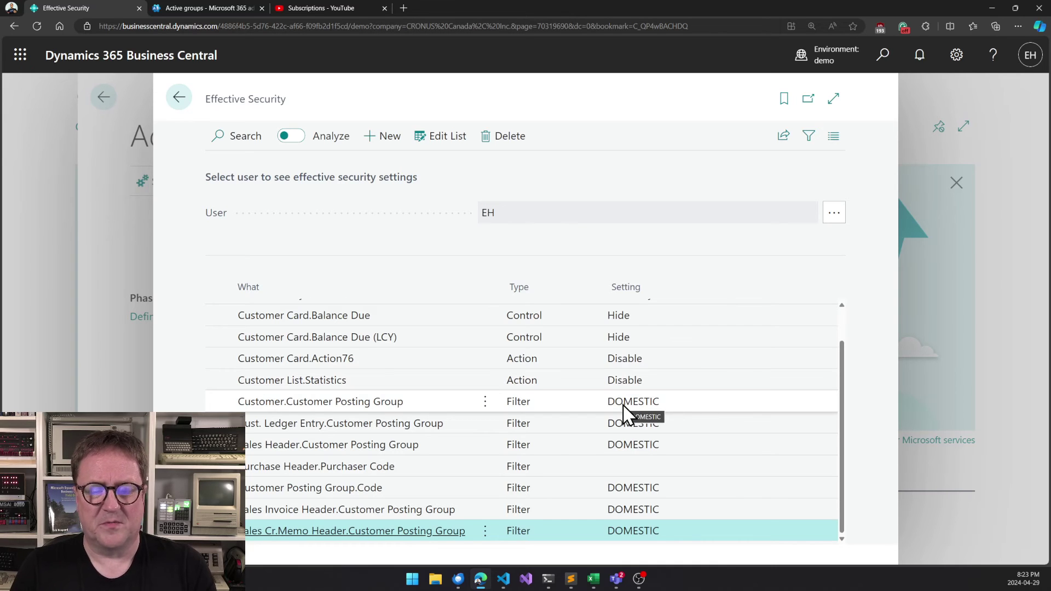
key("alt+q")
type("customer")
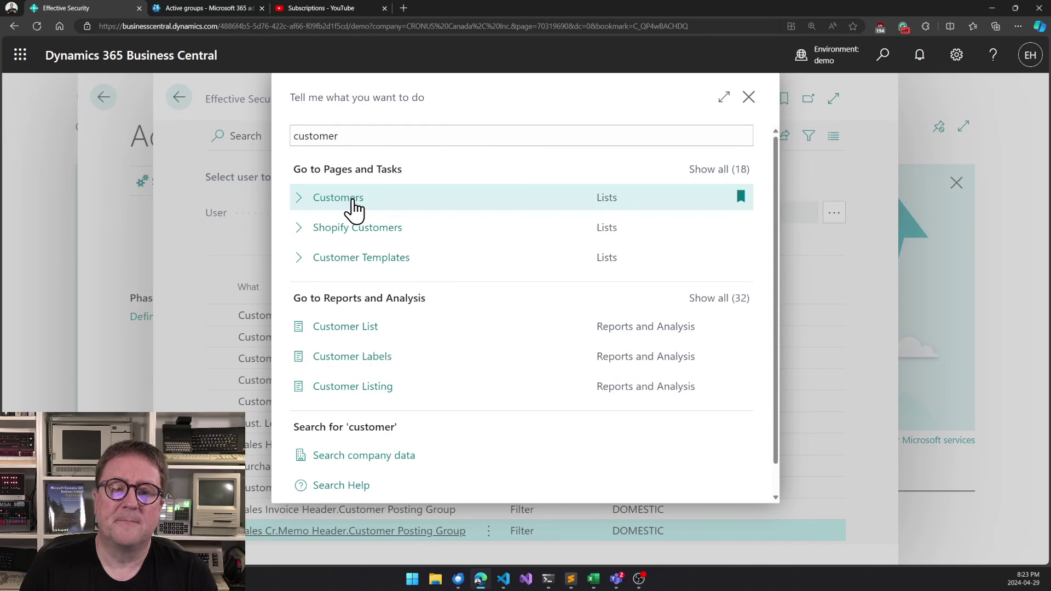
left_click(353, 201)
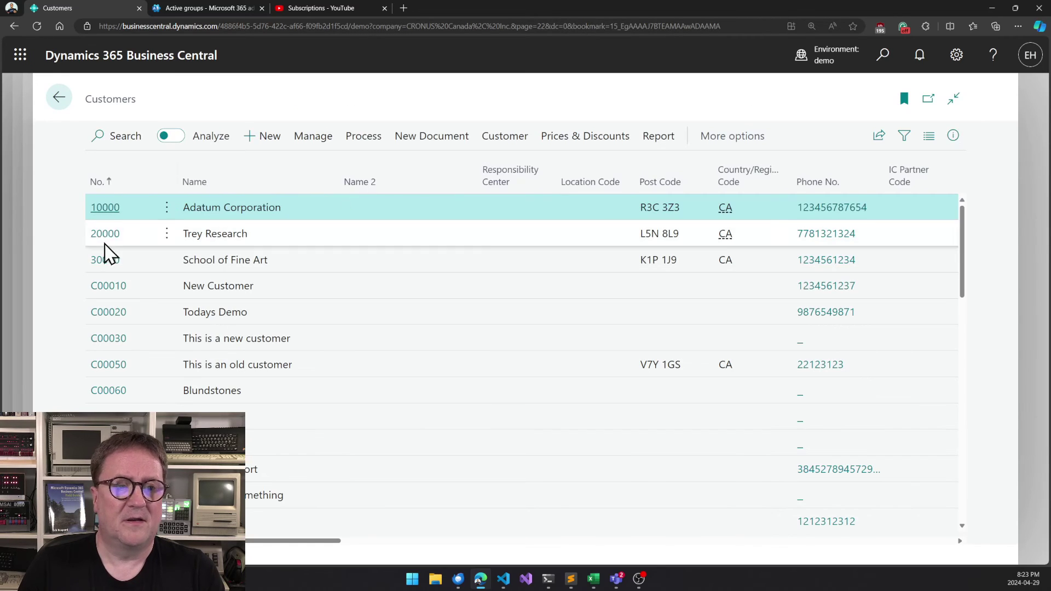
left_click(106, 209)
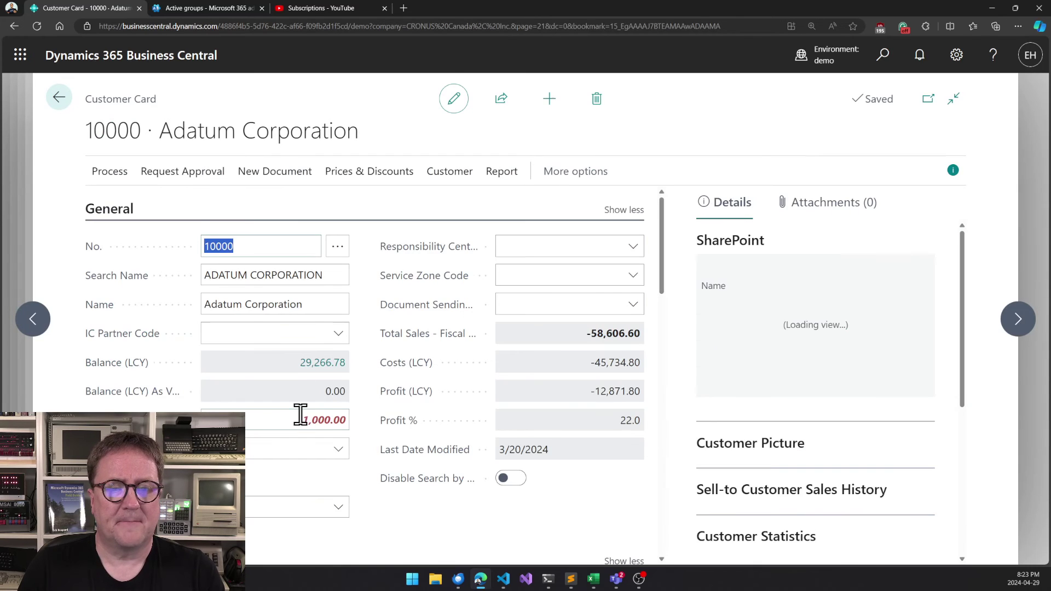
scroll(301, 418, "down", 5)
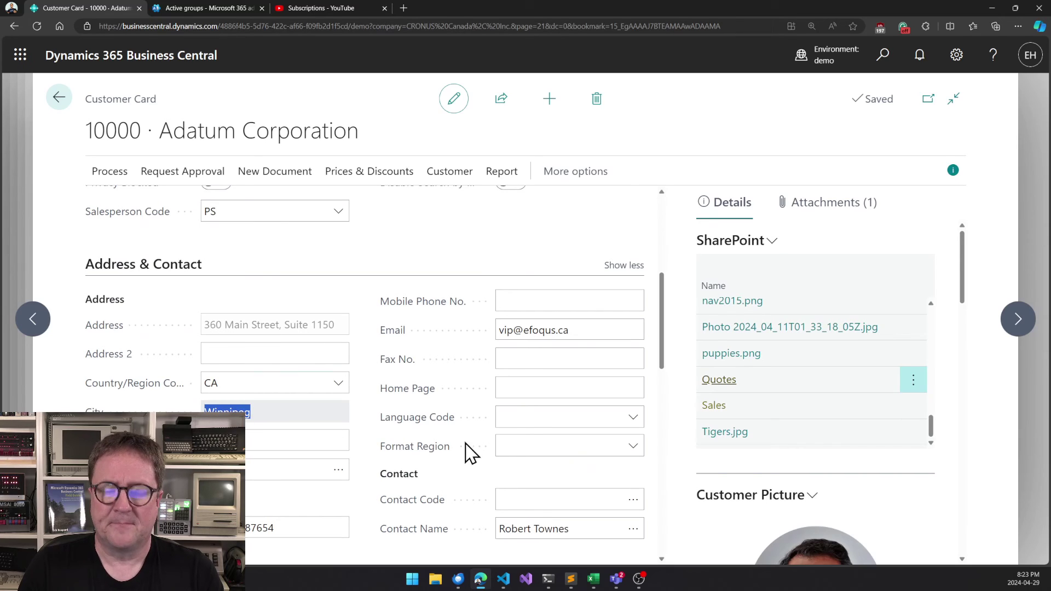
left_click(449, 174)
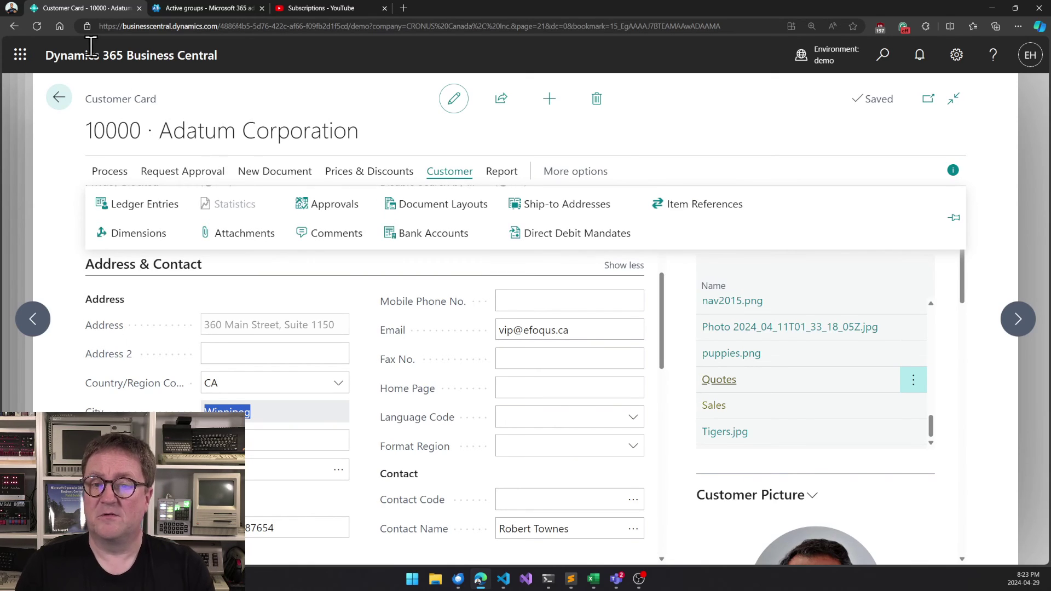
left_click(71, 96)
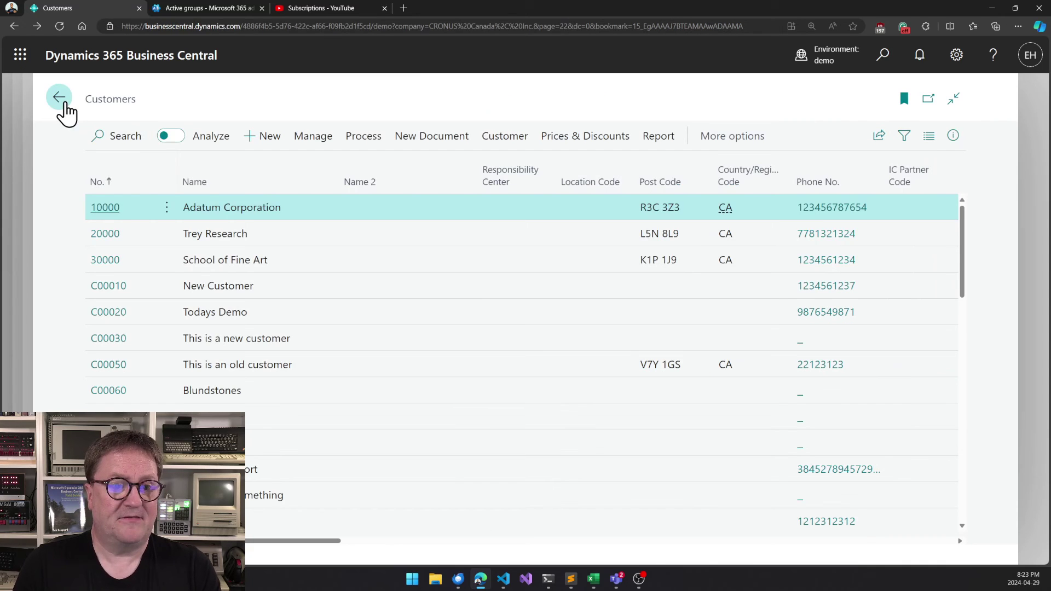
left_click(59, 99)
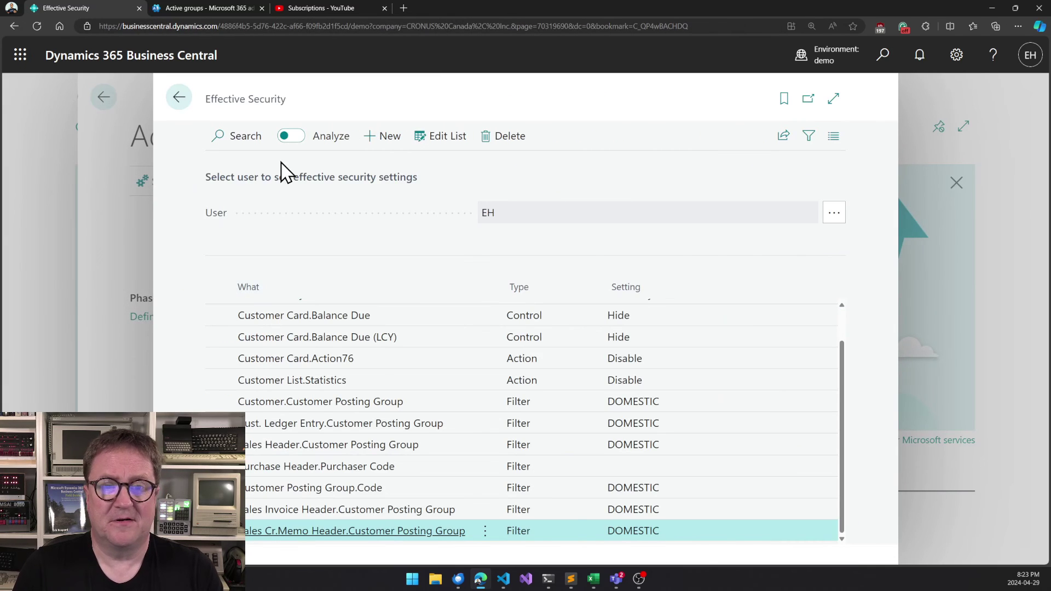
Step: Close Effective Security and return to Advanced Cloud Security
left_click(179, 97)
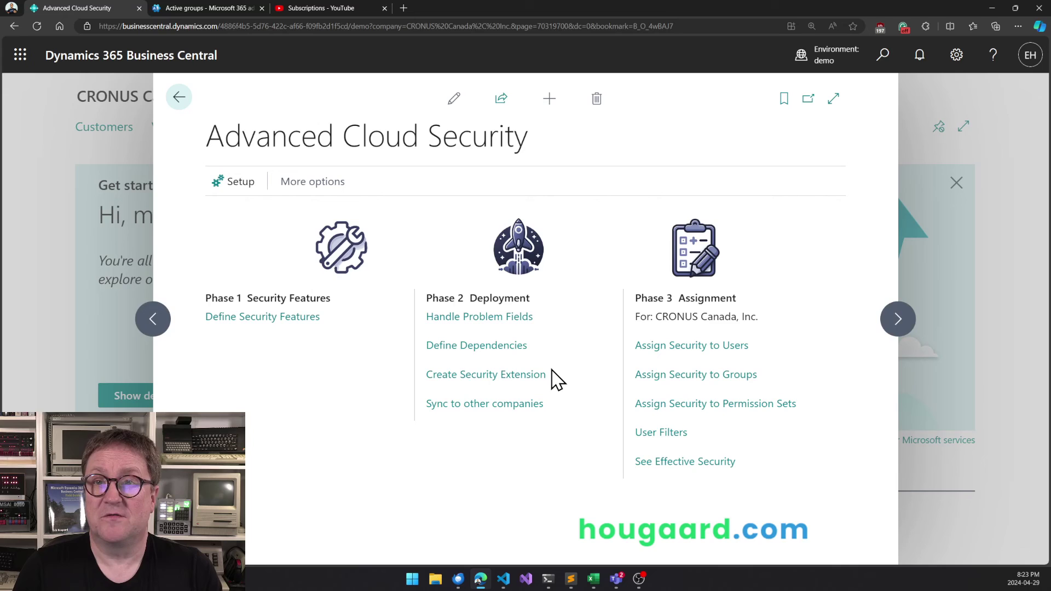